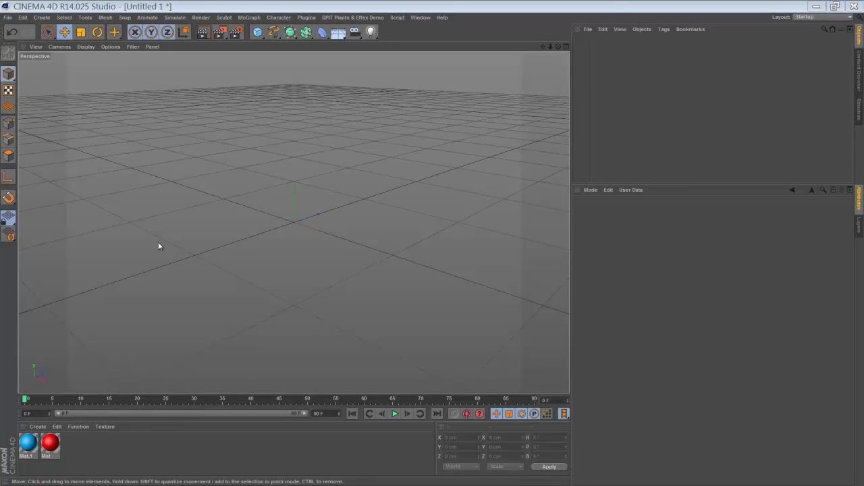
- Add a cube sized 50 cm on X, Y and Z and apply the red Mat material to it
left_click(258, 33)
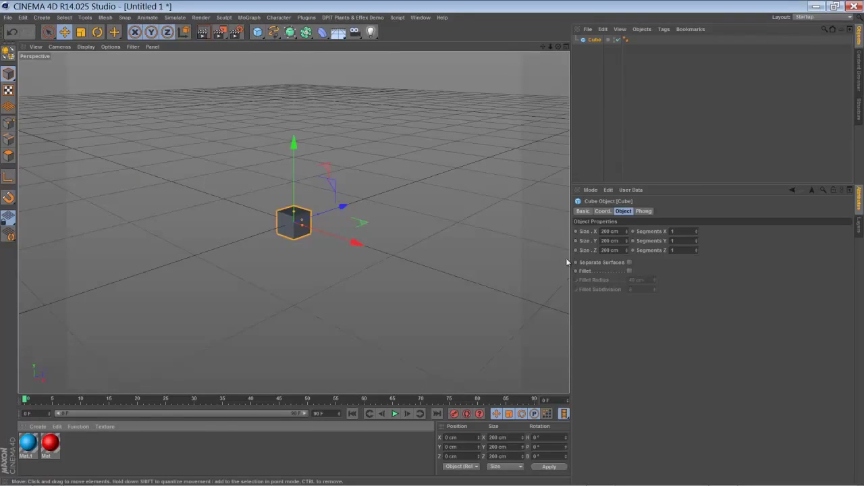
type("50")
left_click(612, 241)
type("50")
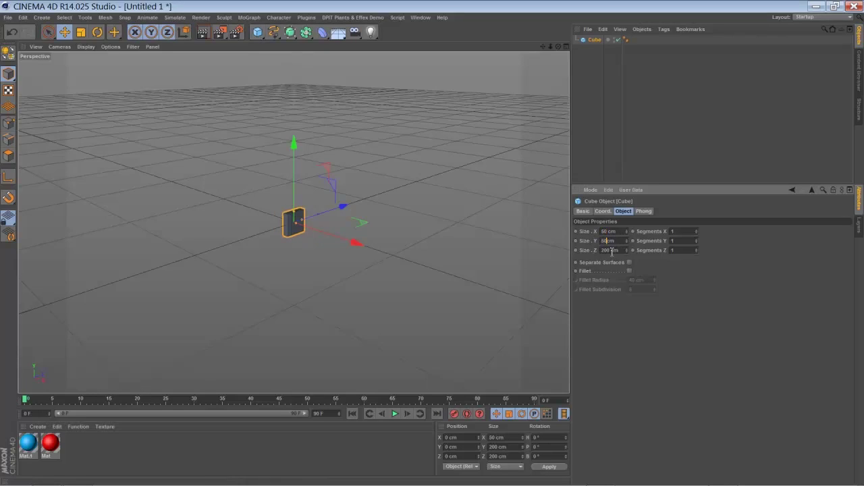
type("50")
key("Return")
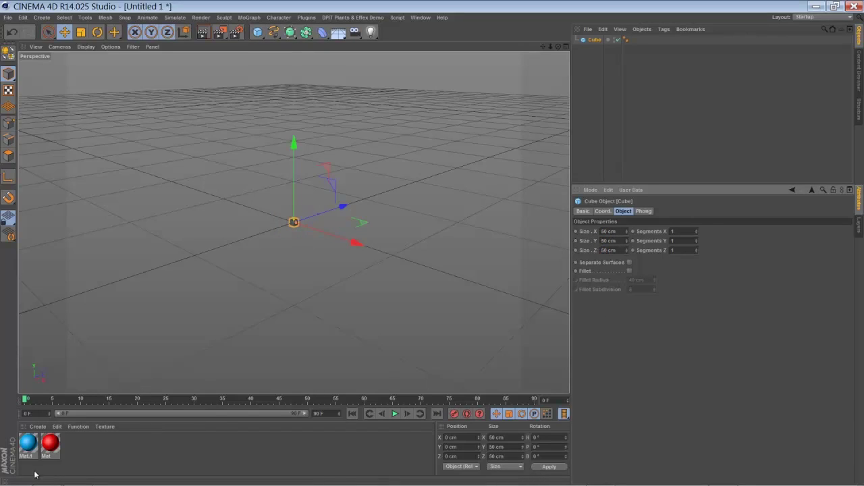
left_click_drag(51, 447, 549, 49)
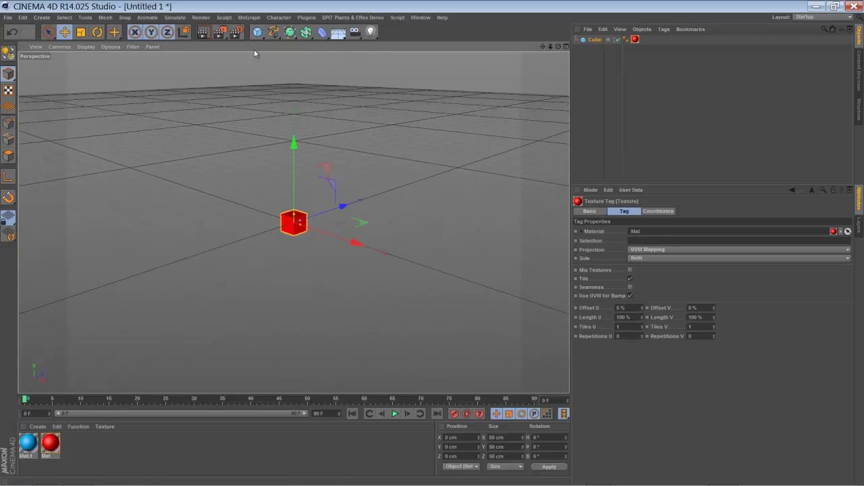
- Create a Fracture object, nest the cube under it, and select the Fracture
left_click(245, 18)
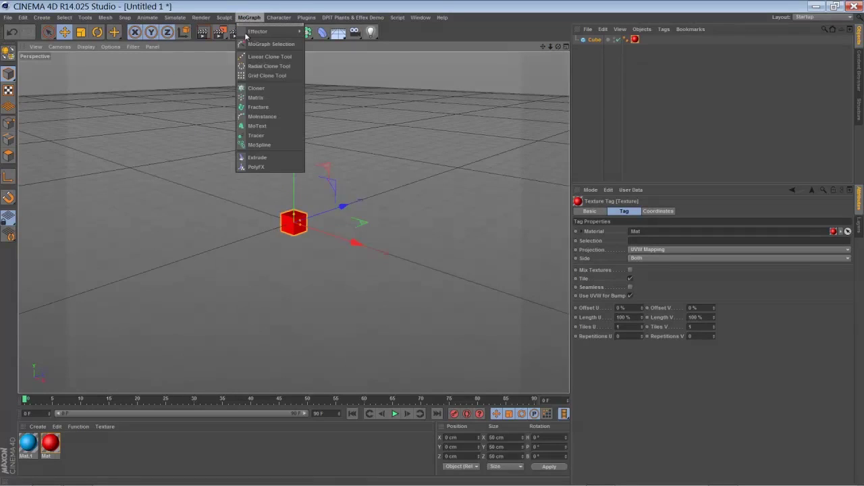
left_click(255, 108)
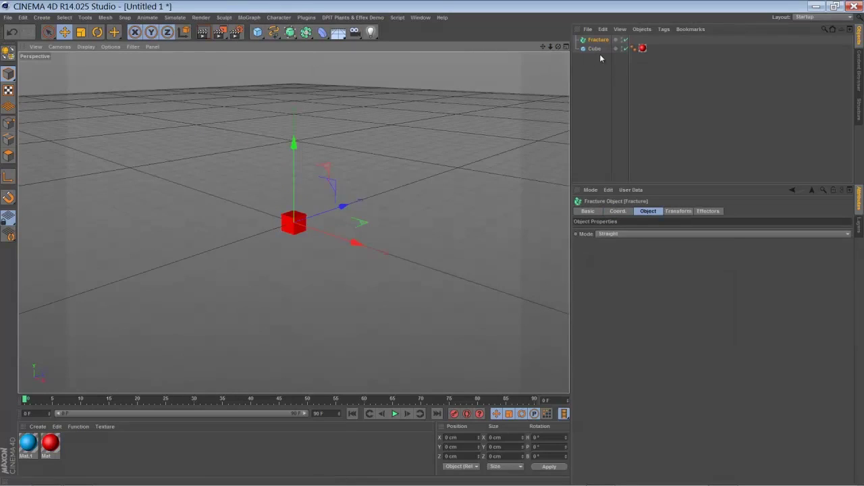
left_click_drag(598, 51, 598, 40)
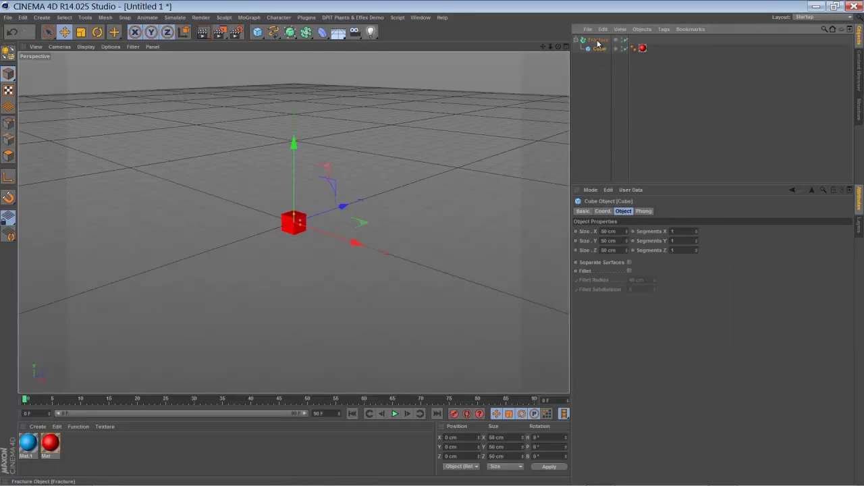
left_click(598, 40)
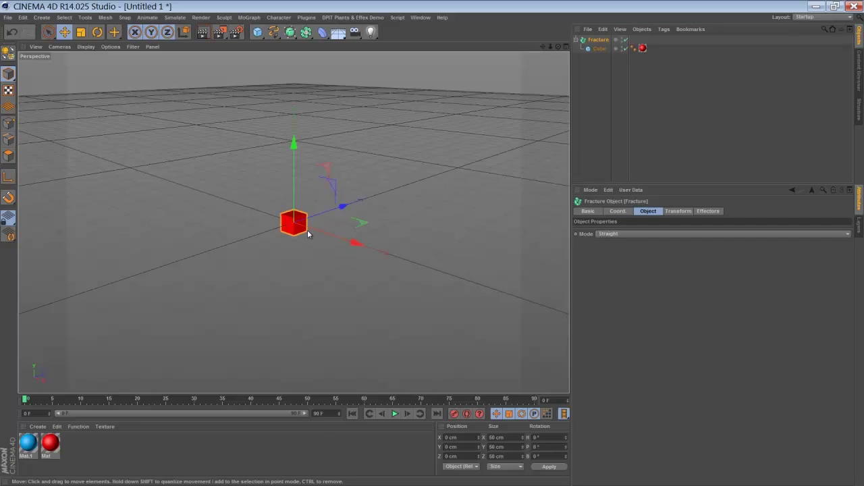
- Add a Random effector and confirm it is listed among the Fracture's effectors
left_click(249, 18)
mouse_move(277, 31)
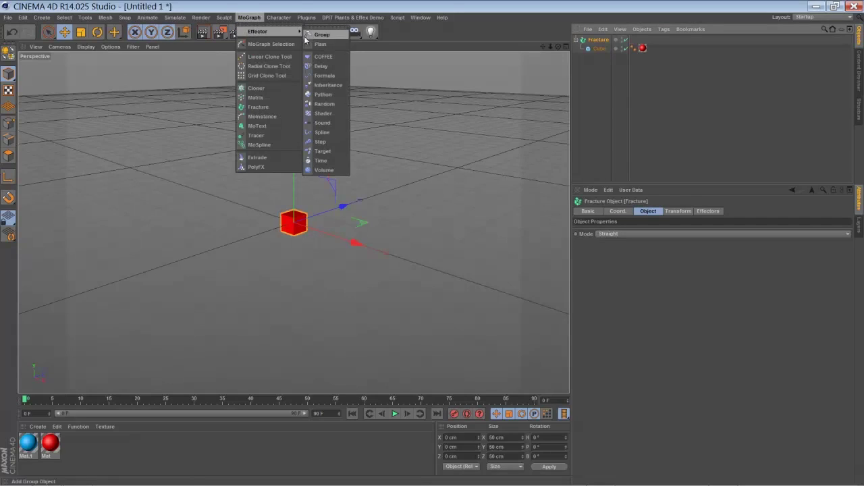
left_click(323, 104)
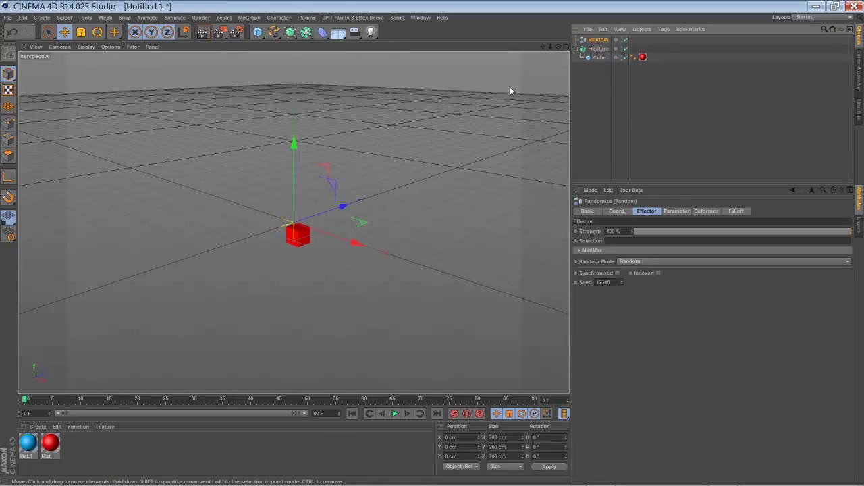
left_click(598, 48)
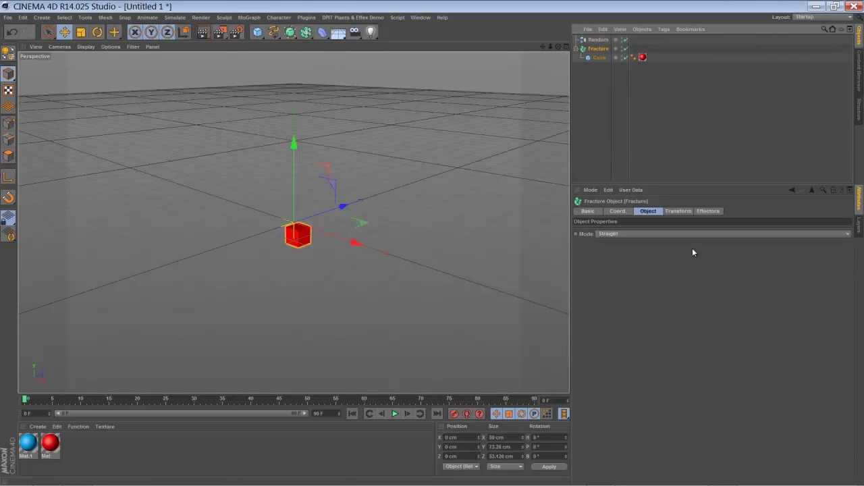
left_click(709, 213)
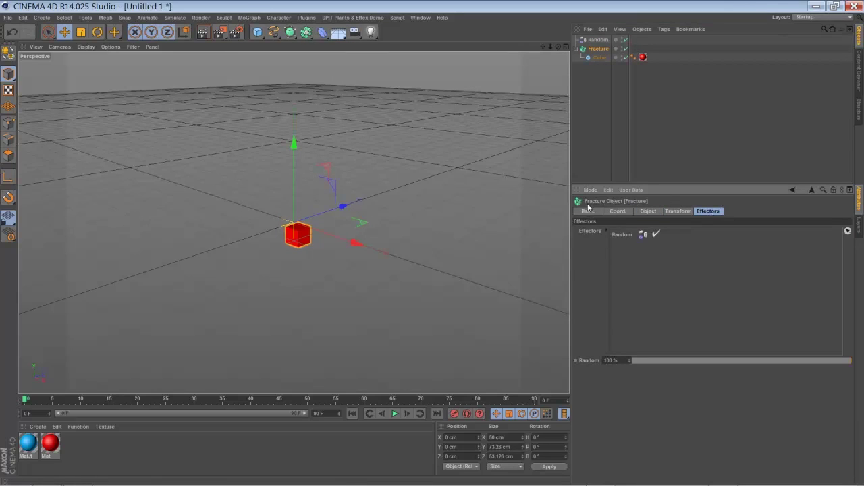
- Switch the Random effector to Noise mode with Indexed enabled, previewing the motion
left_click(599, 40)
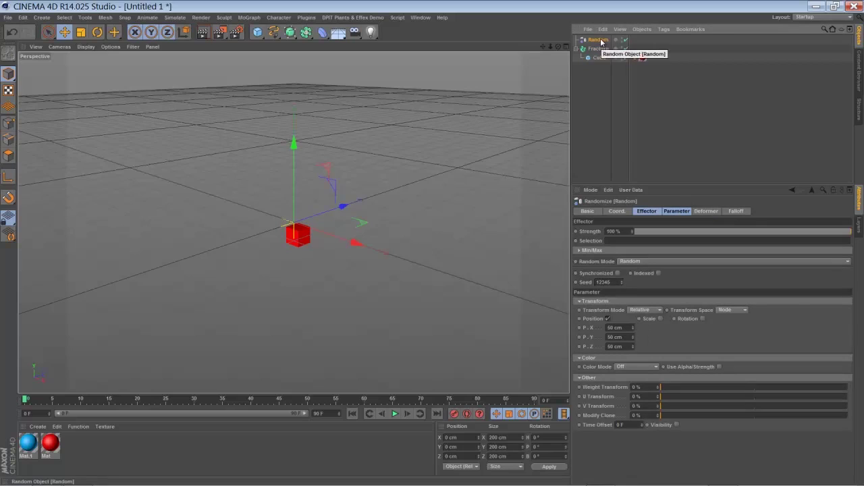
left_click(648, 211)
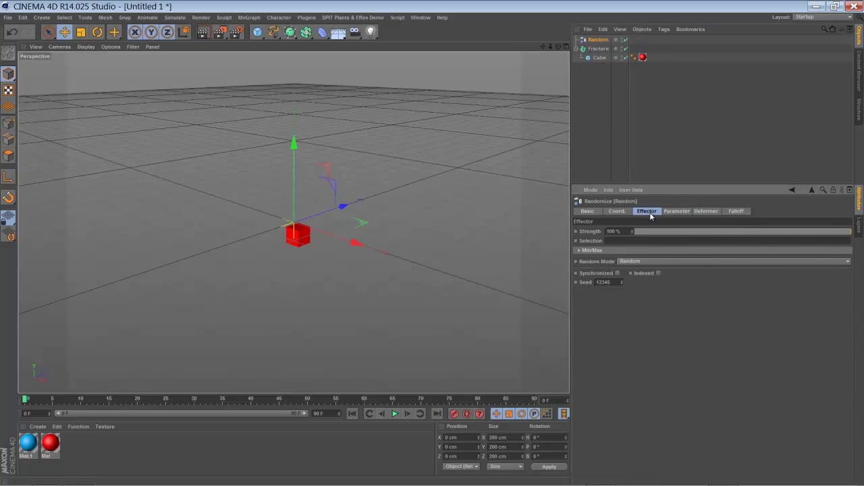
left_click(621, 261)
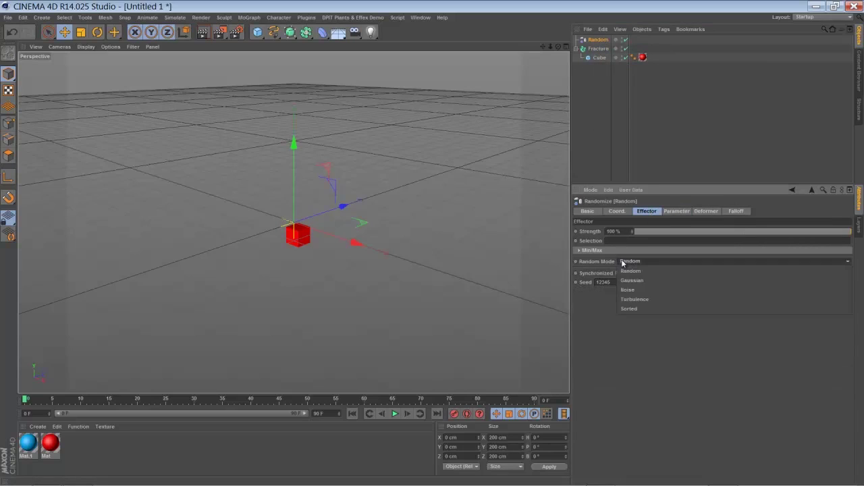
left_click(628, 293)
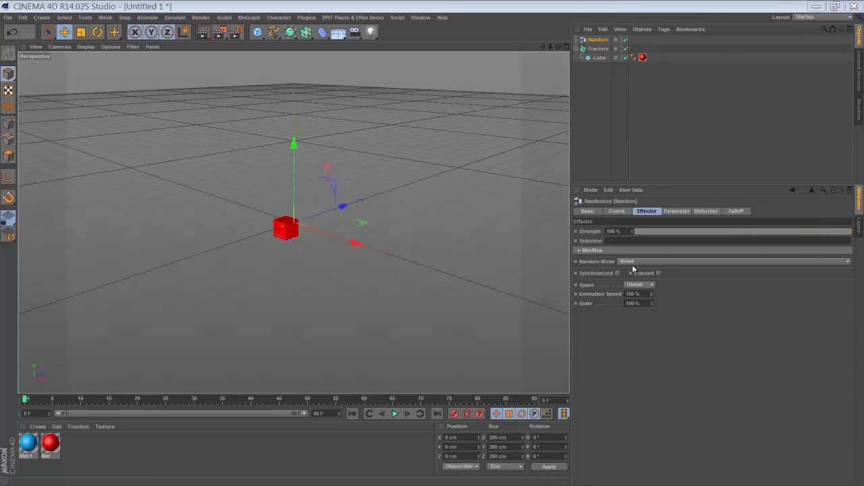
left_click(395, 414)
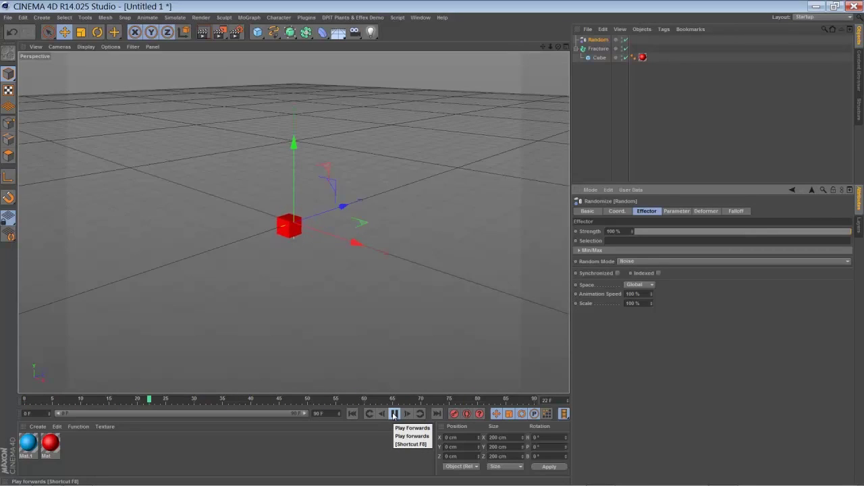
left_click(395, 414)
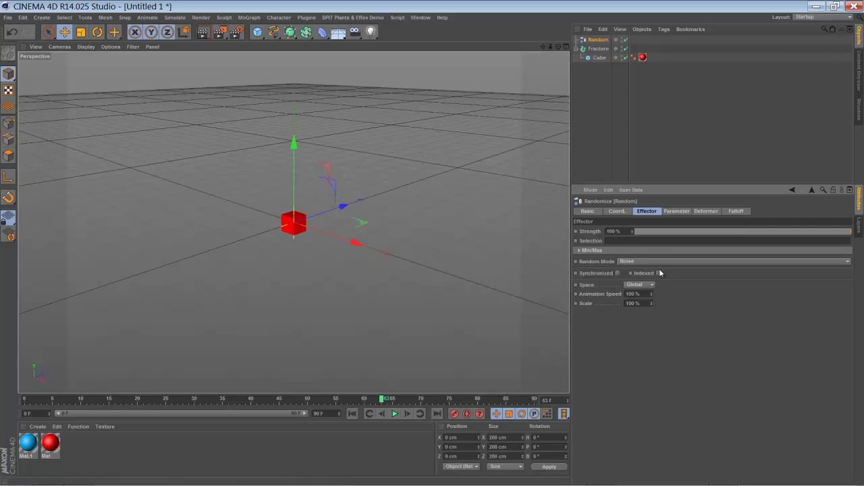
left_click(659, 273)
left_click(394, 414)
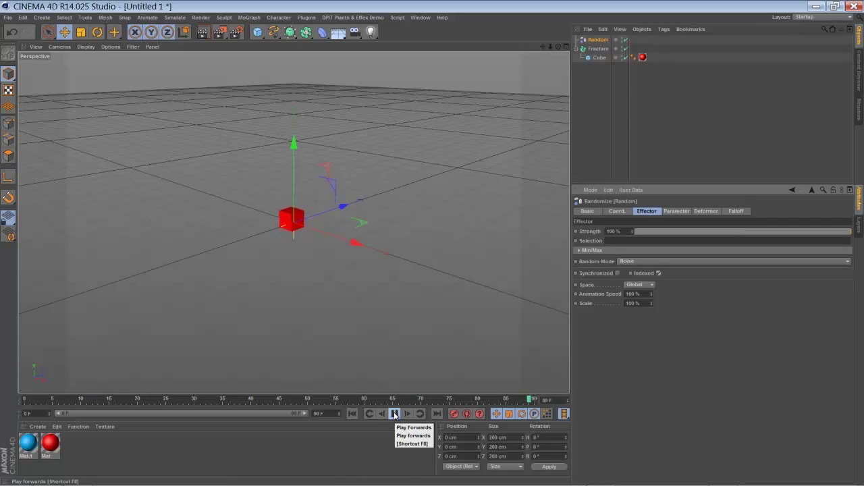
- Set the Random effector's Animation Speed to 50% and stop the preview
double_click(632, 294)
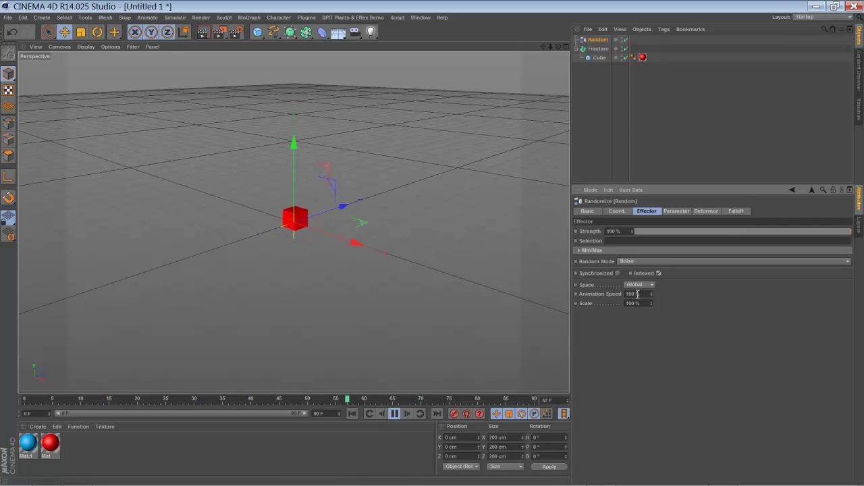
type("0")
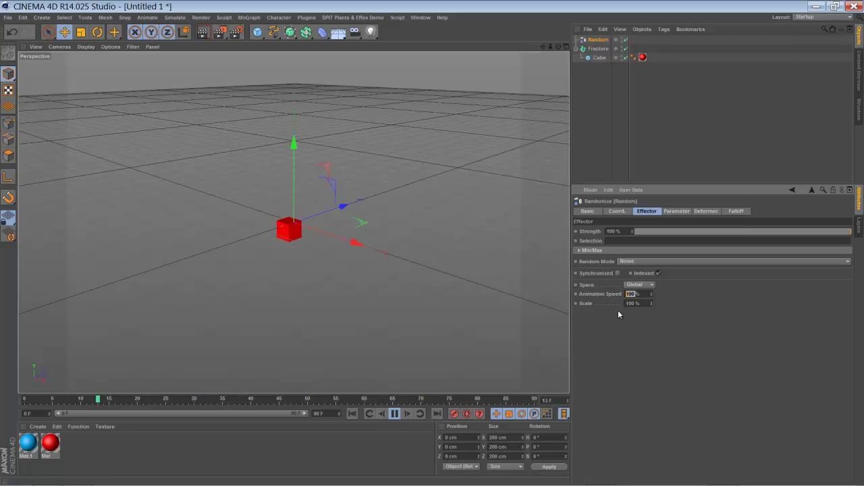
type("0")
key("Return")
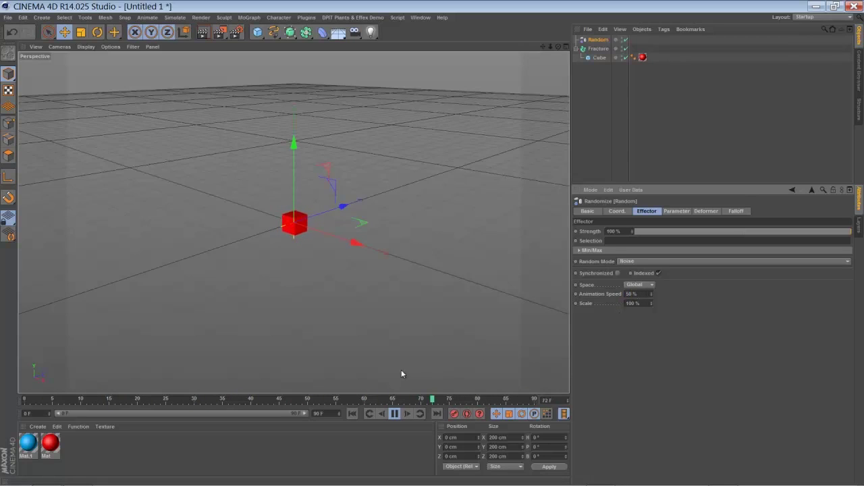
left_click(395, 414)
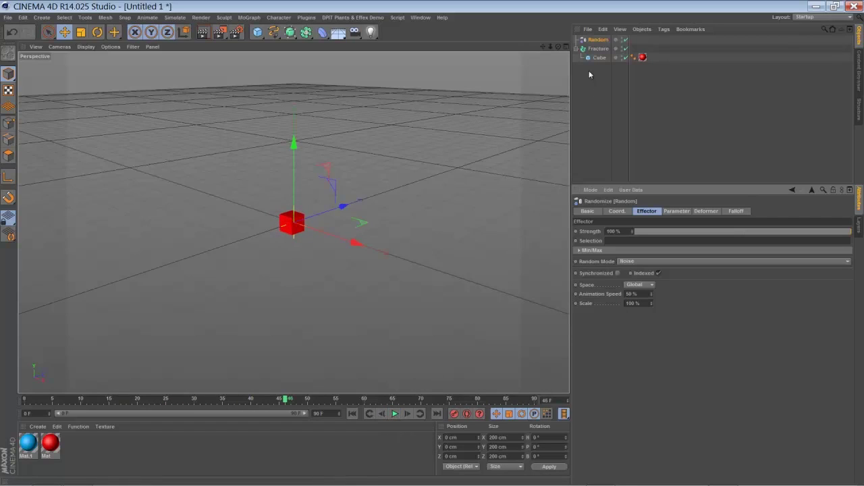
- Add a Tracer object that traces the Fracture instead of the Random effector
left_click(249, 18)
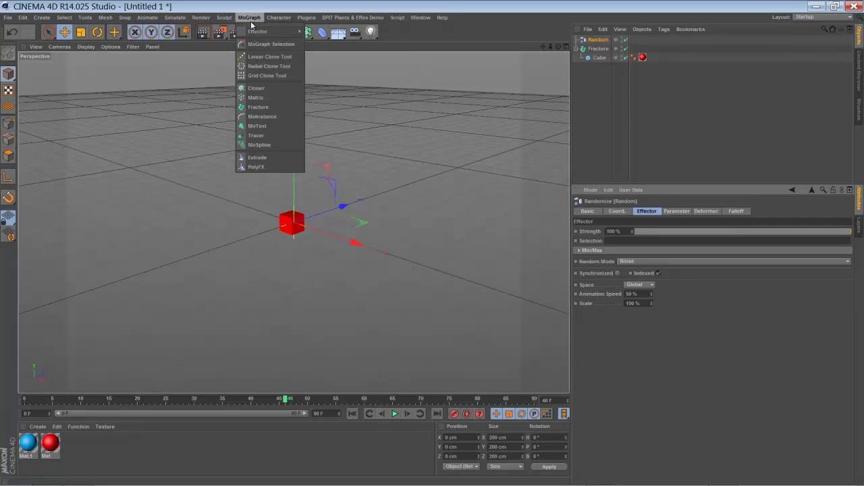
left_click(255, 136)
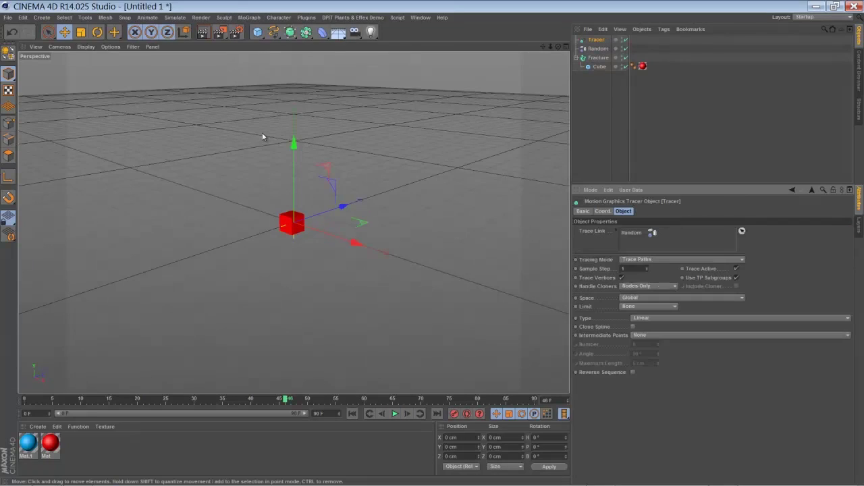
left_click(598, 58)
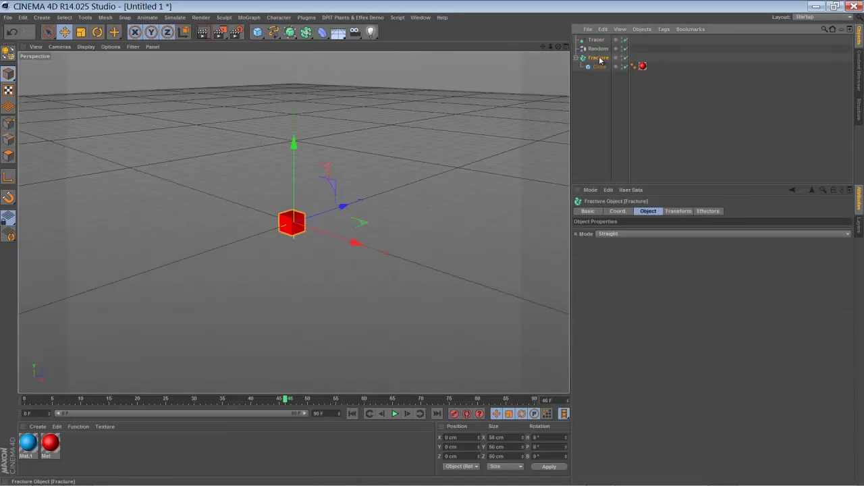
left_click(597, 40)
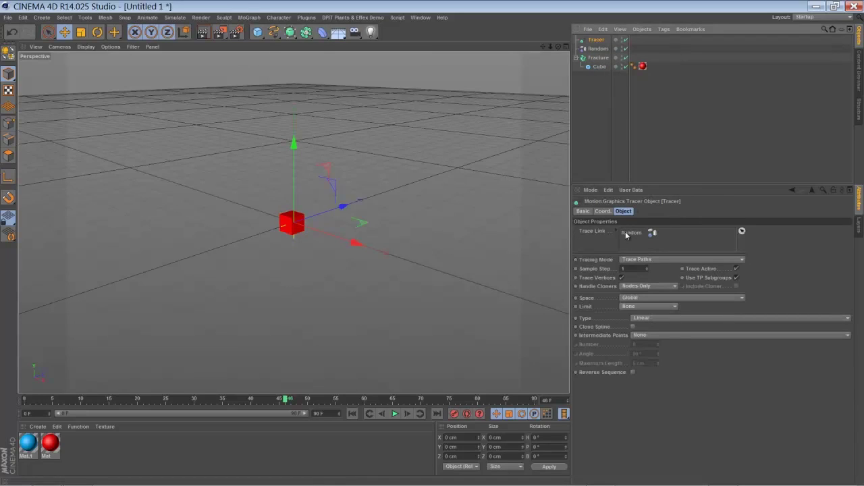
mouse_move(626, 234)
left_mouse_down()
mouse_move(633, 133)
mouse_move(612, 109)
left_mouse_up()
left_click_drag(640, 235, 632, 236)
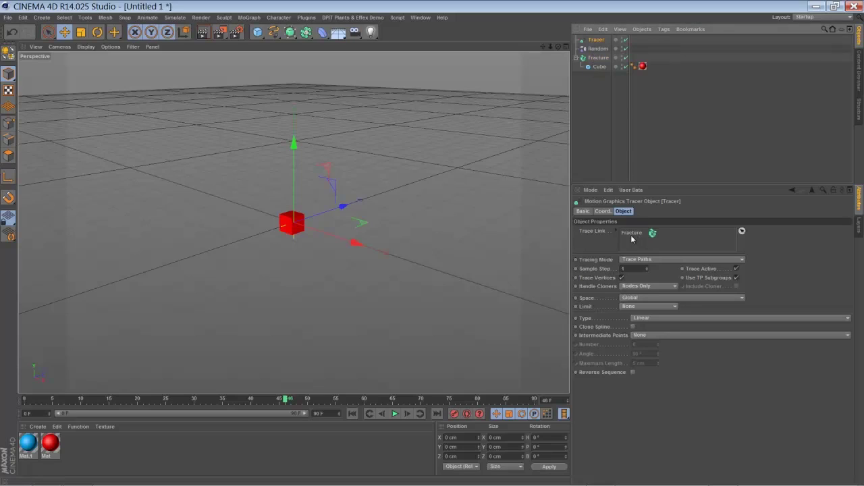
- Hide the Fracture and play from frame 0 to watch the trail, stopping at frame 54
left_click(622, 56)
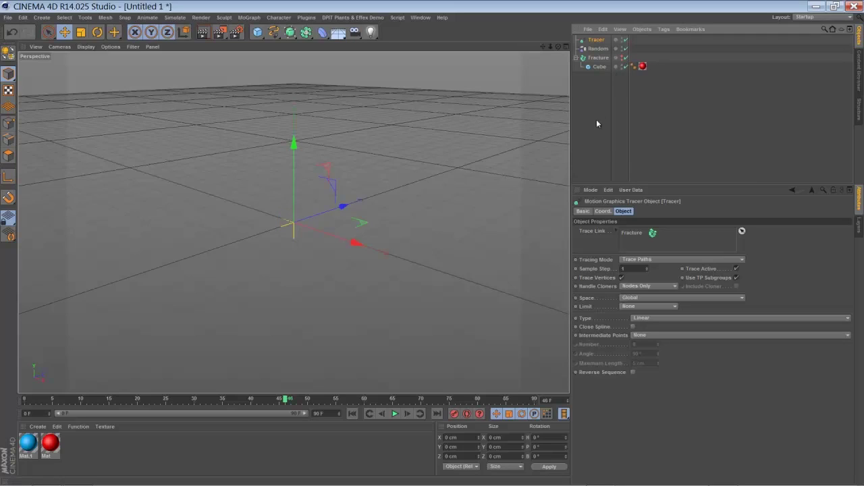
left_click(352, 413)
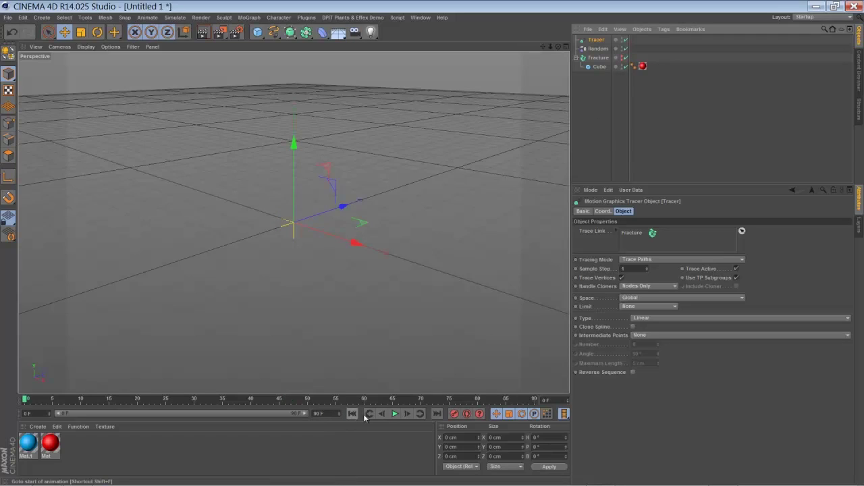
left_click(395, 414)
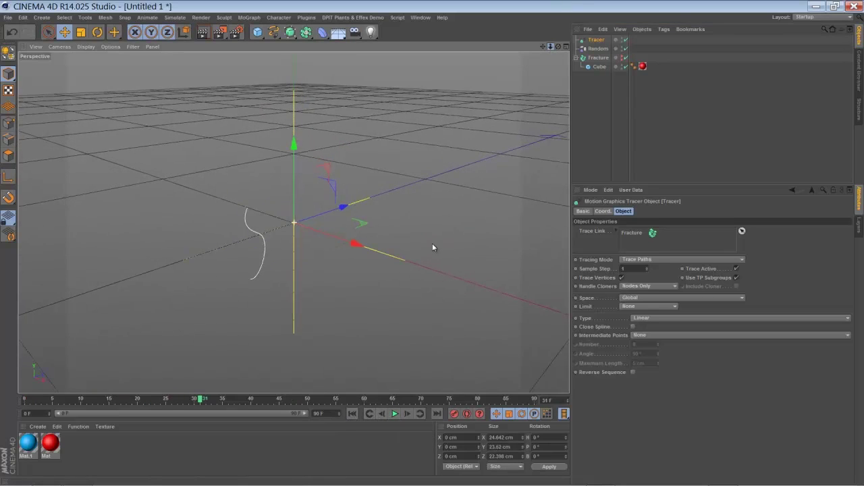
left_click(351, 413)
left_click(395, 414)
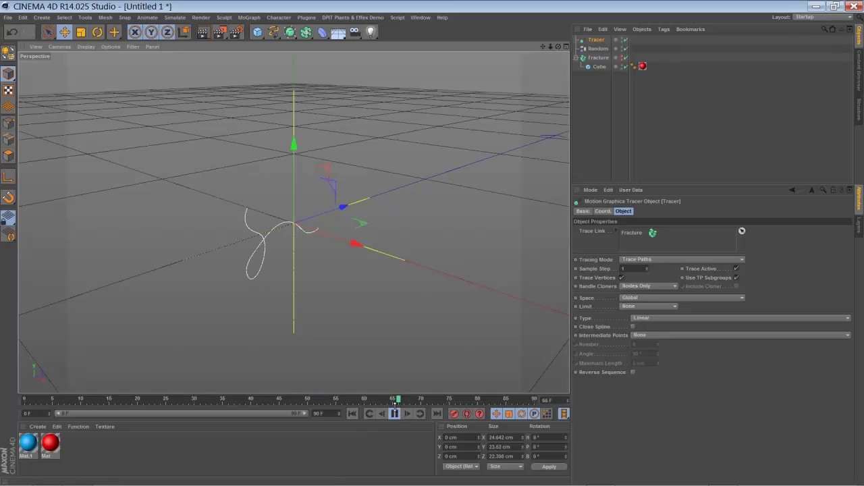
left_click(395, 414)
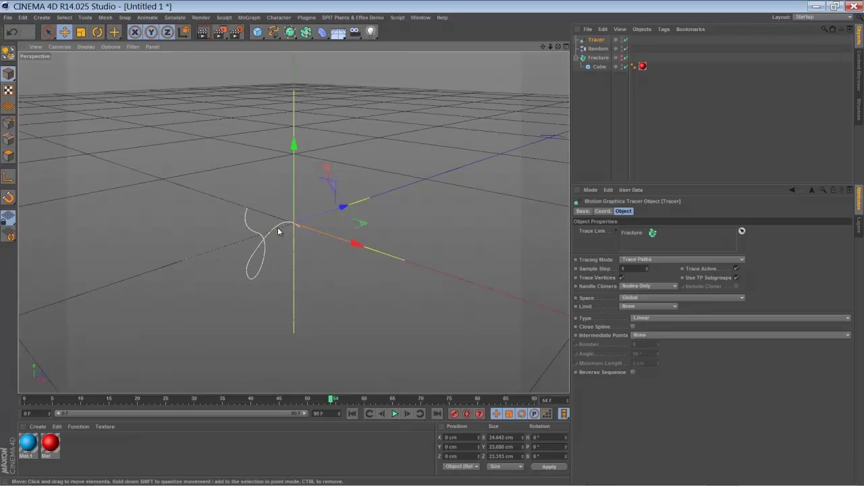
- Set the Random effector's P.X, P.Y and P.Z to 500 cm and replay from frame 0
left_click(599, 50)
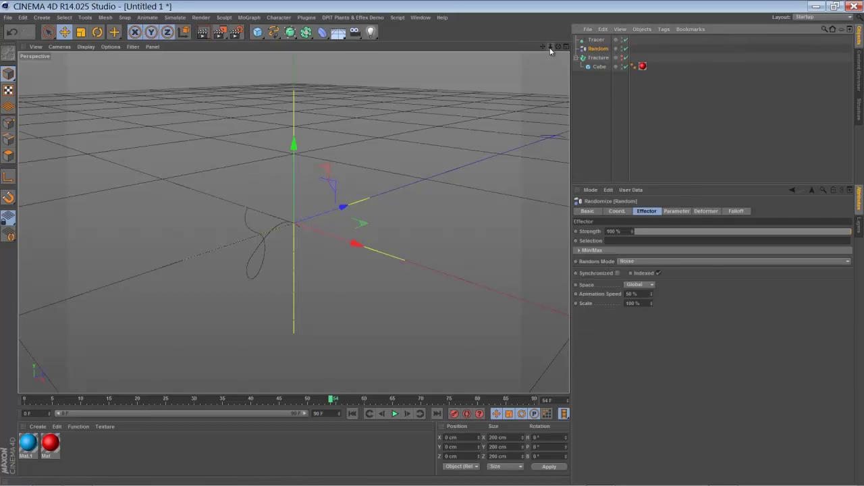
left_click(676, 211)
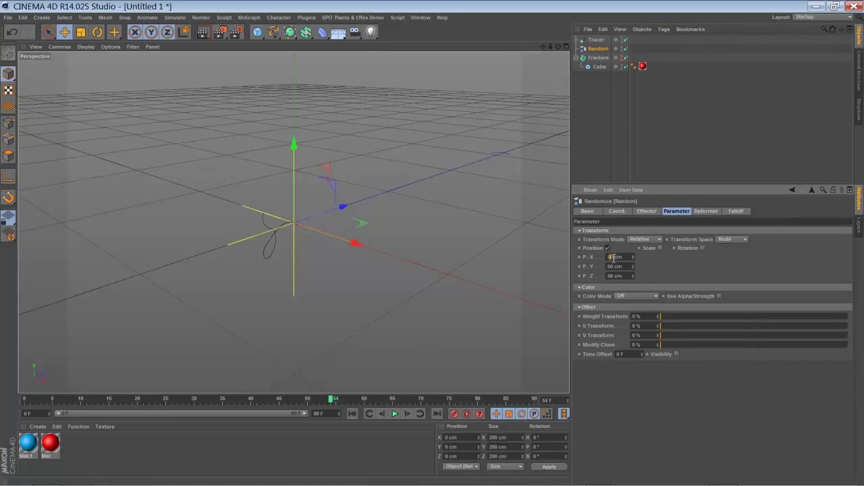
type("50")
left_click(351, 414)
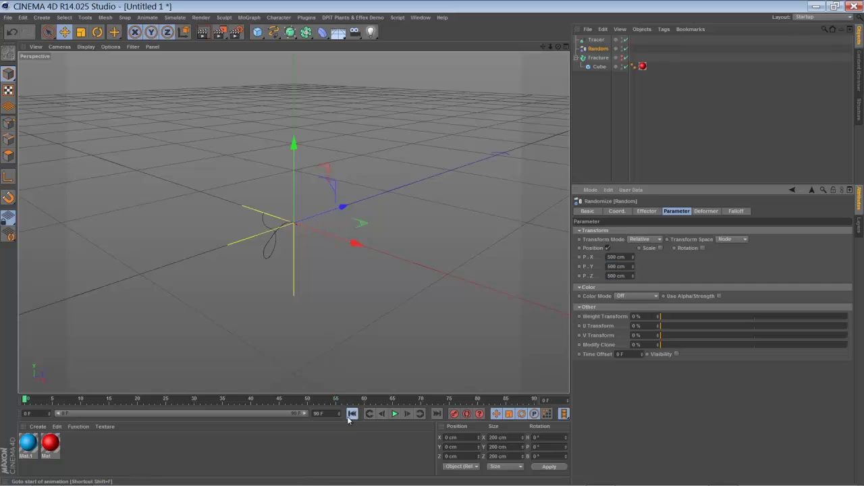
left_click(395, 413)
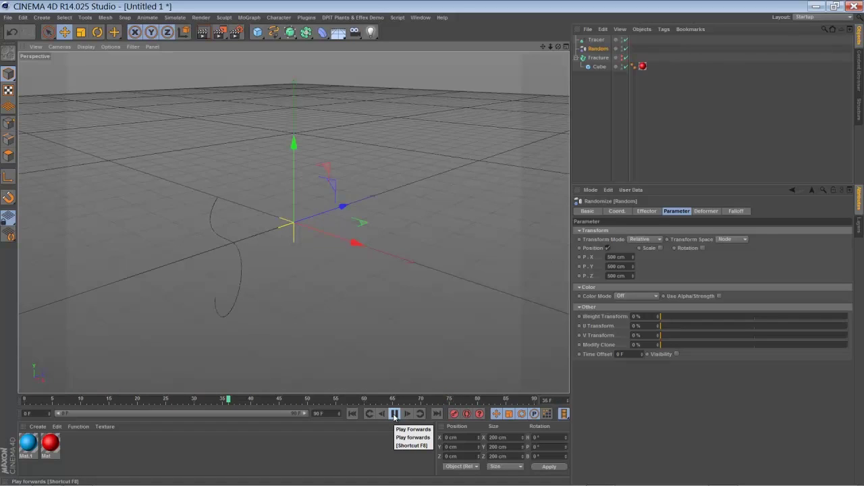
left_click(394, 415)
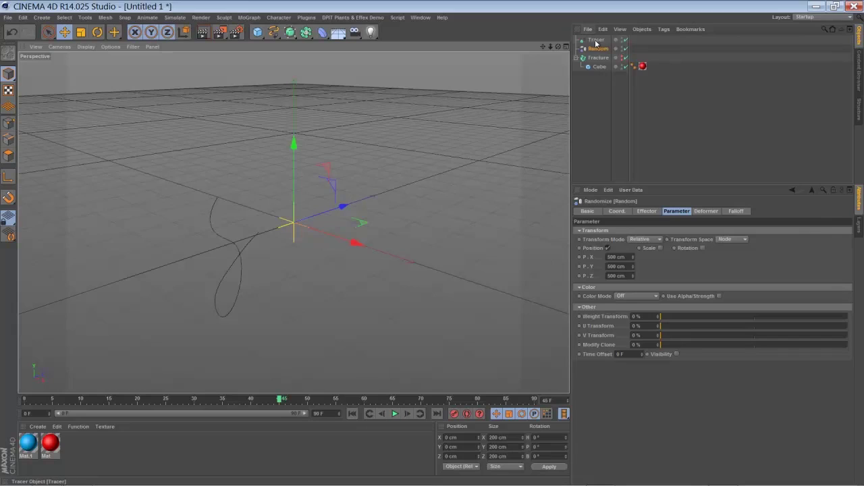
- Add a Cloner and a Platonic solid, placing the Platonic under the Cloner
left_click(249, 18)
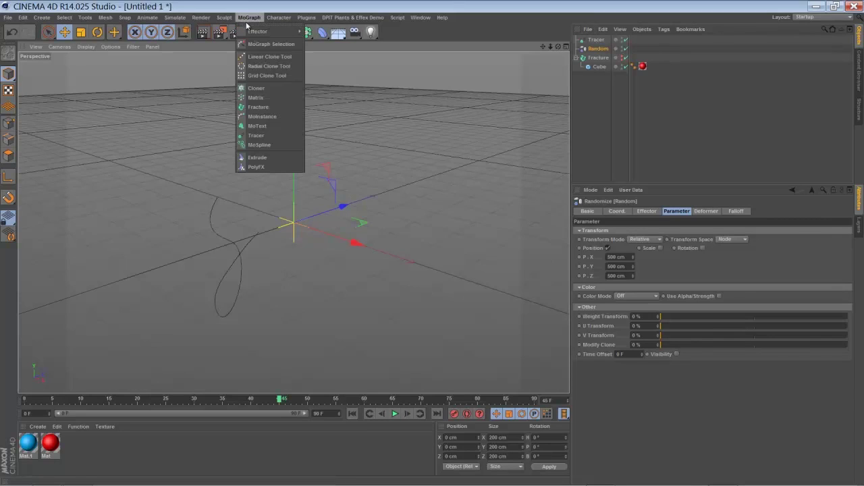
left_click(260, 92)
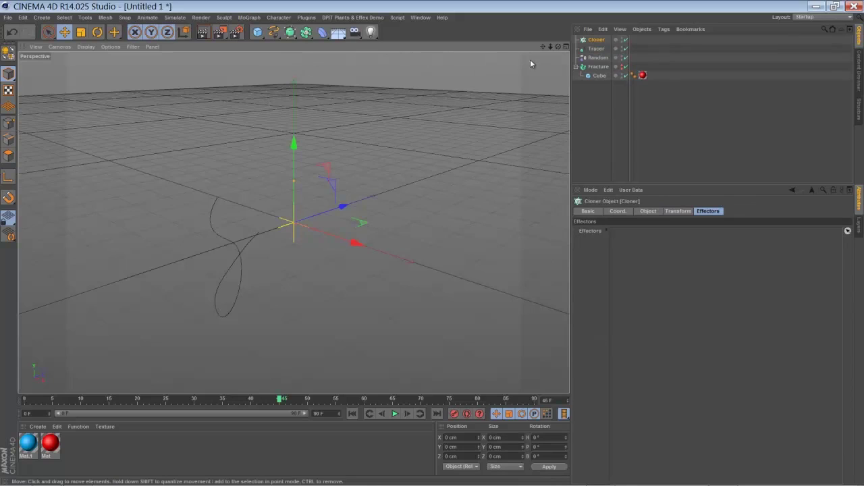
left_click(258, 33)
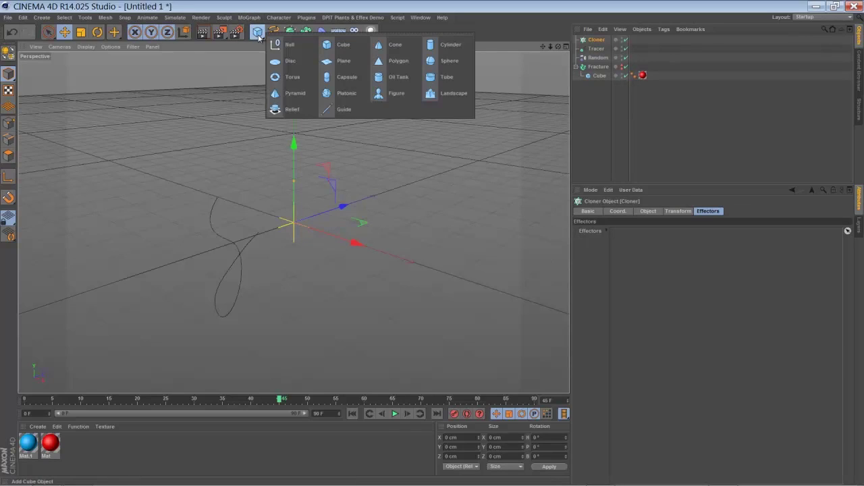
left_click(346, 94)
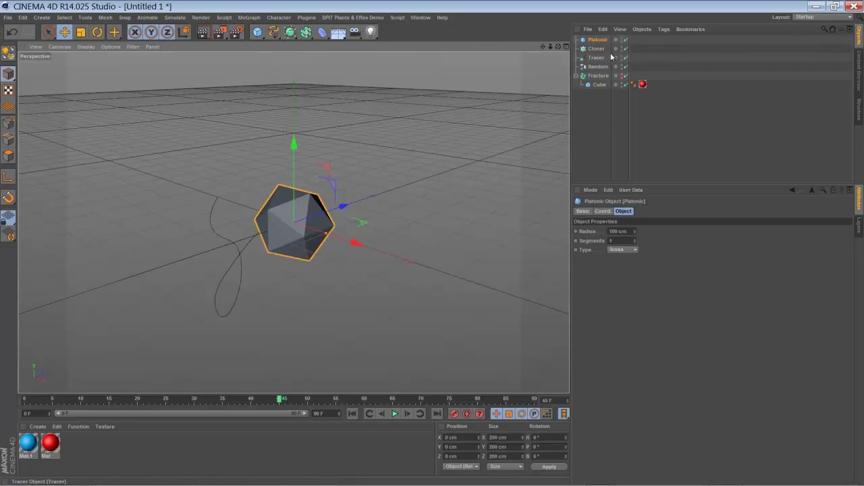
left_click_drag(596, 42, 598, 48)
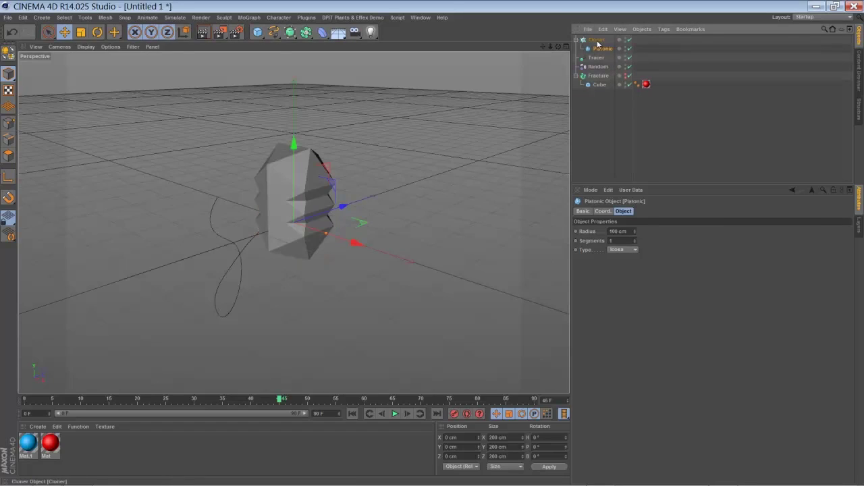
- Set the Cloner to Object mode with the Tracer as its source object
left_click(597, 40)
left_click(644, 212)
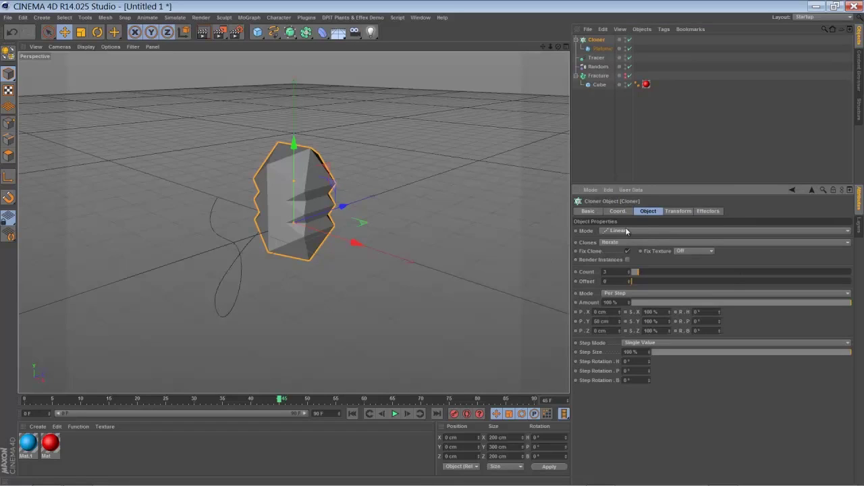
left_click(626, 231)
left_click(638, 237)
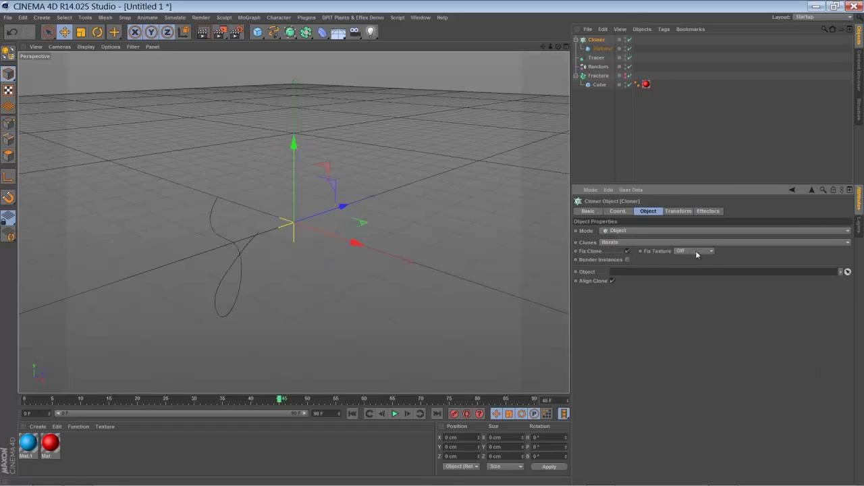
left_click_drag(596, 58, 634, 272)
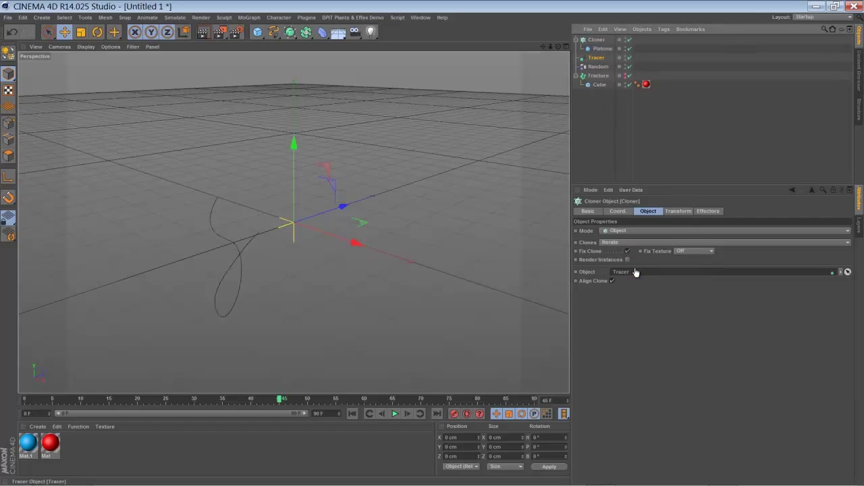
- Preview the clones moving along the trail and apply the blue Mat.1 material to the Platonic
left_click(352, 414)
left_click(395, 414)
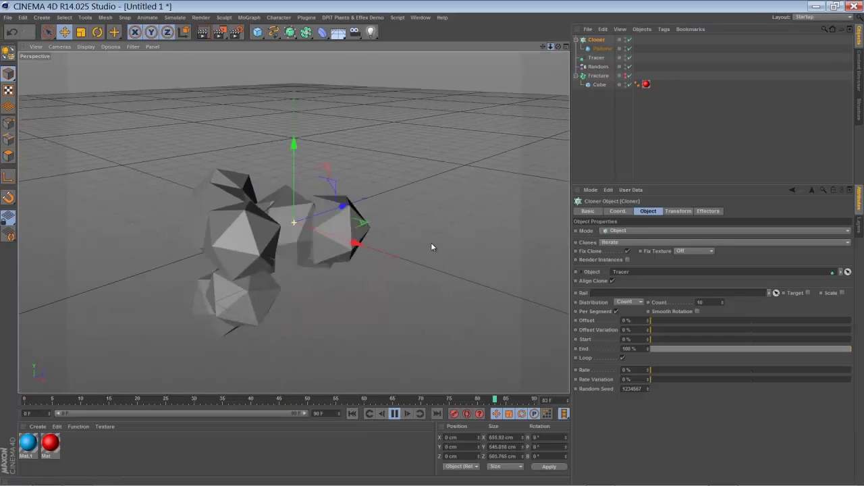
left_click_drag(436, 248, 432, 247, "alt")
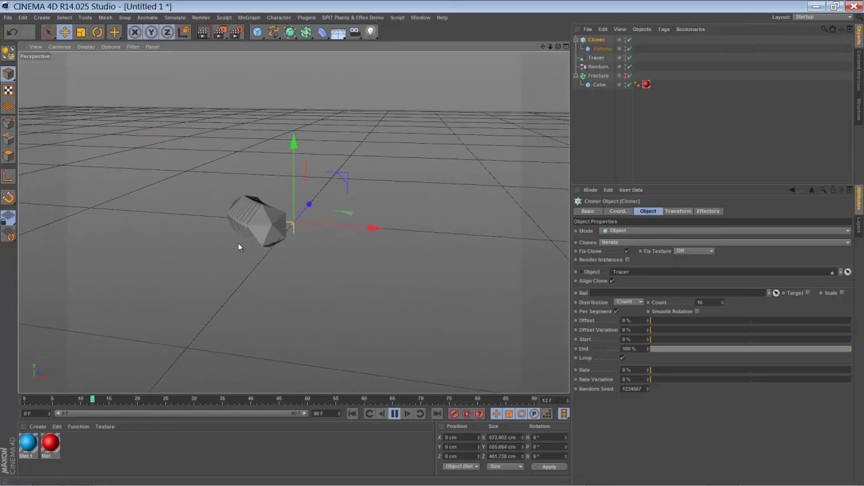
left_click(395, 414)
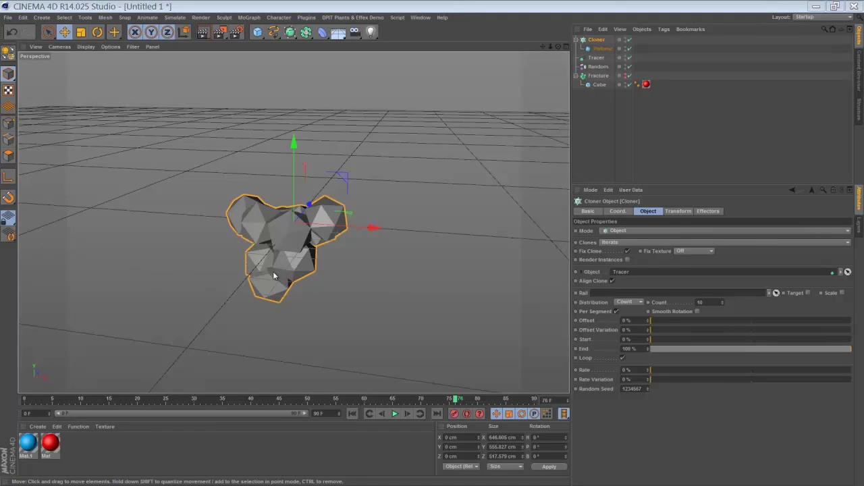
left_click_drag(28, 445, 601, 51)
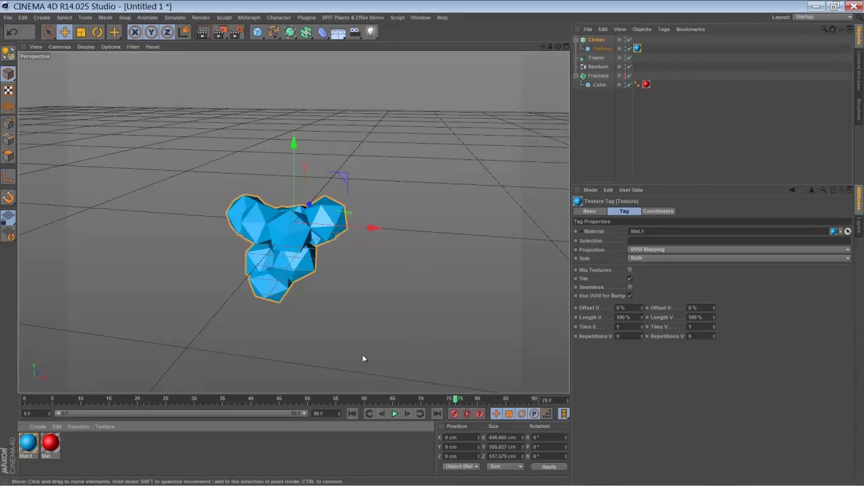
- Raise the Random effector's position offsets to 5000 cm and play the clones from frame 0
left_click_drag(542, 46, 432, 242)
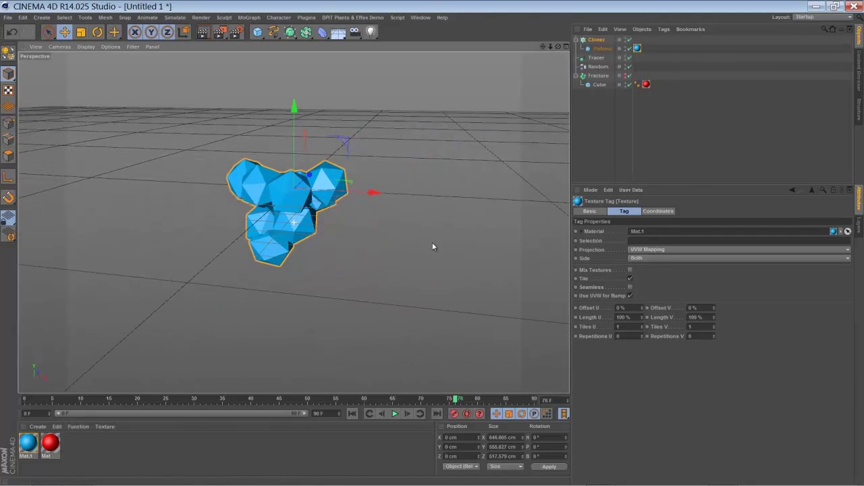
left_click_drag(557, 48, 431, 244)
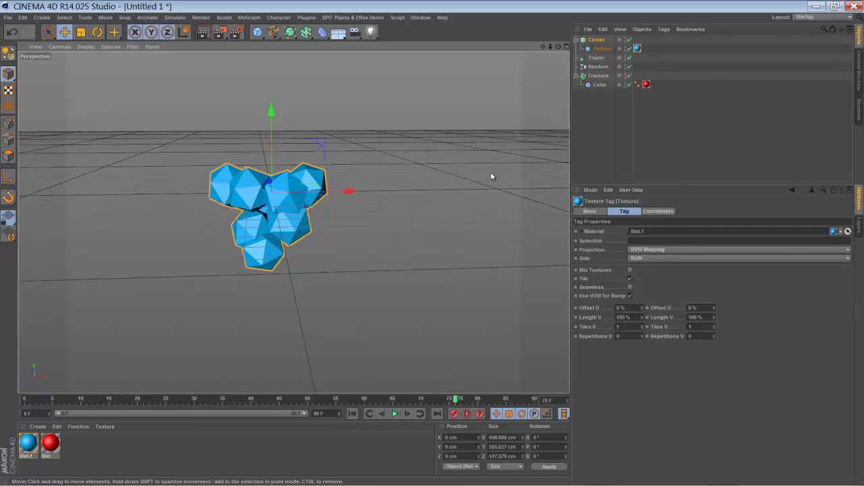
left_click(597, 67)
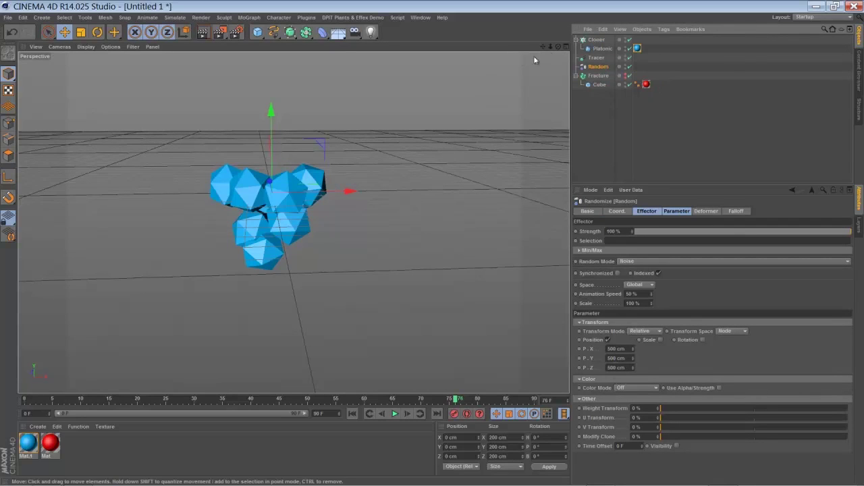
scroll(431, 243, "down", 3)
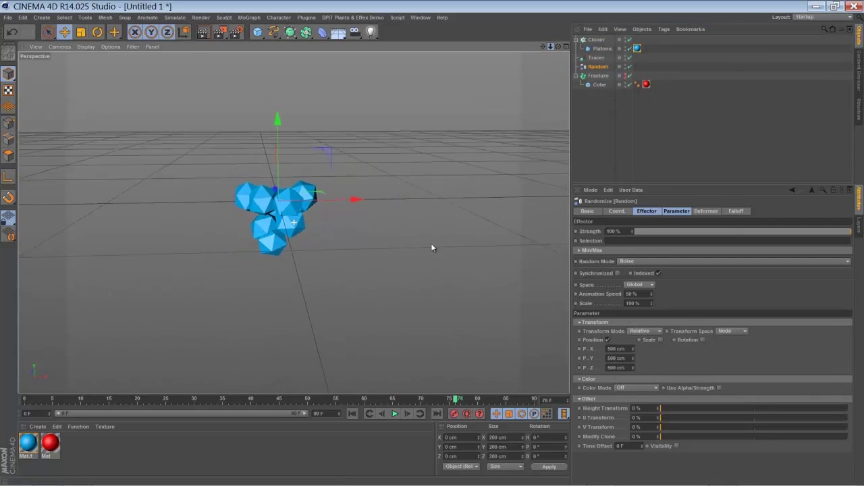
left_click(617, 350)
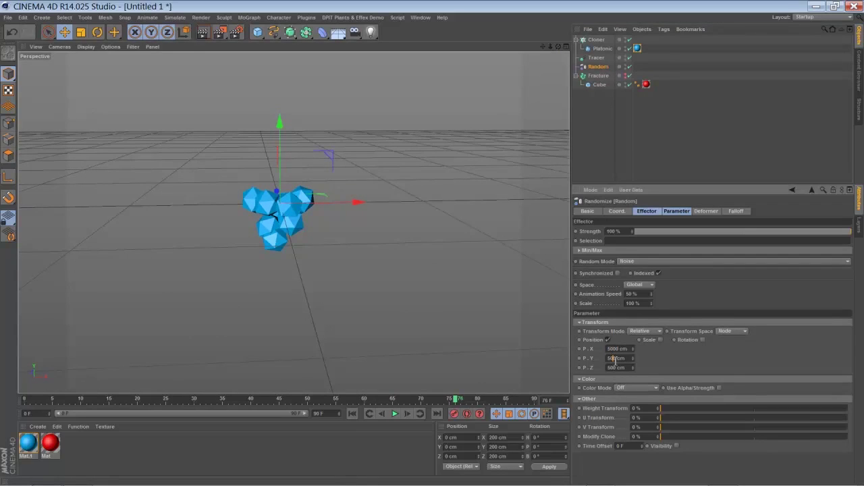
type("00")
left_click(352, 413)
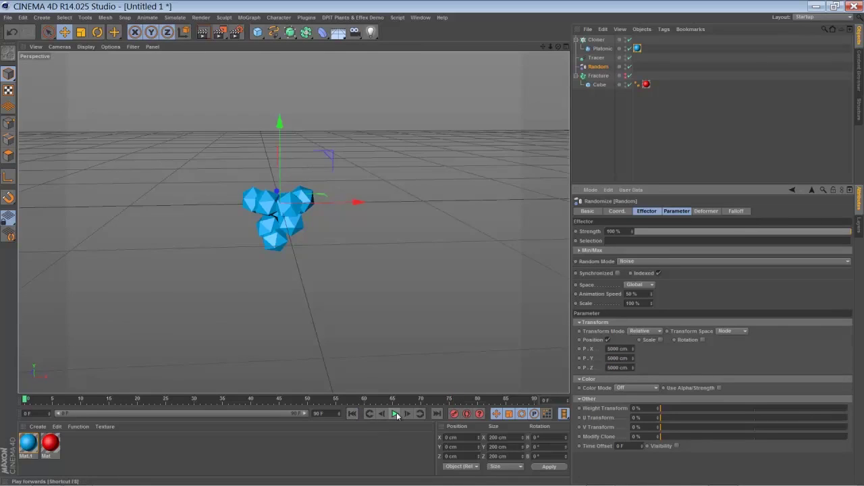
left_click(395, 413)
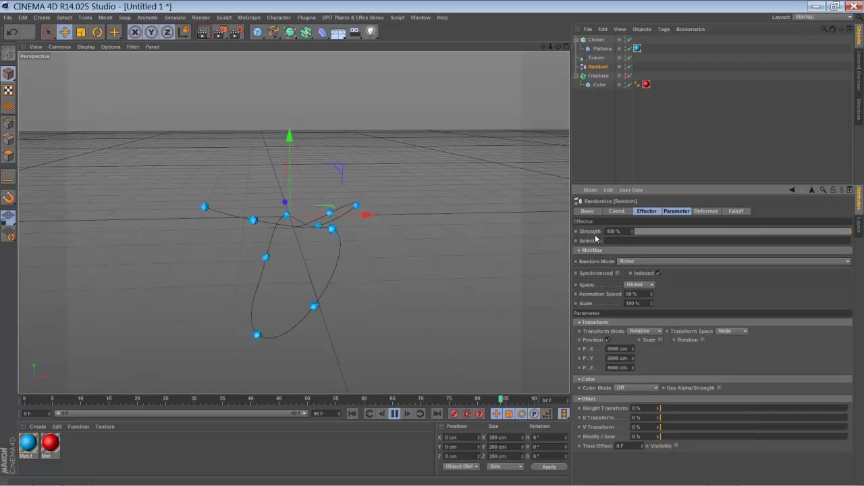
- Drop the Random effector's Strength to 1% and preview the bunched clones
left_click(394, 414)
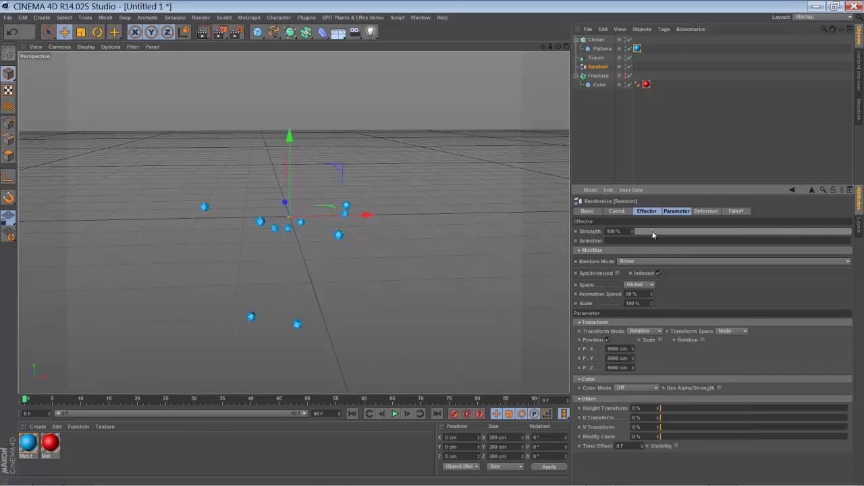
left_click_drag(652, 231, 635, 232)
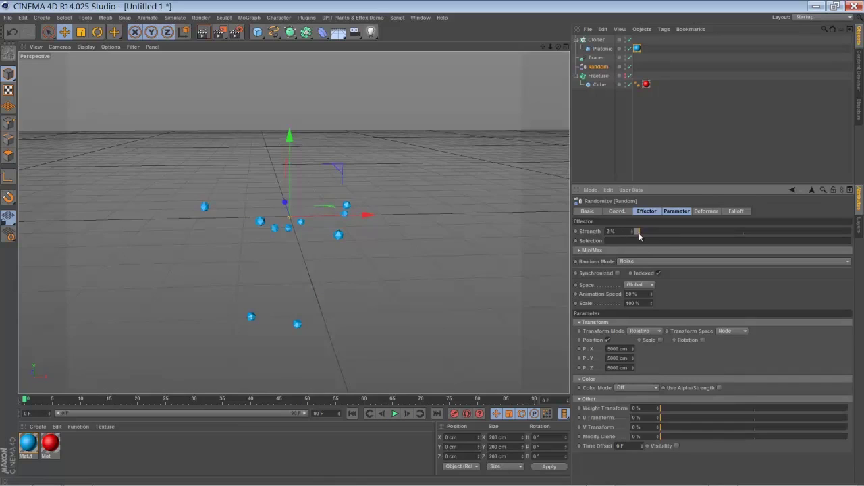
left_click(395, 414)
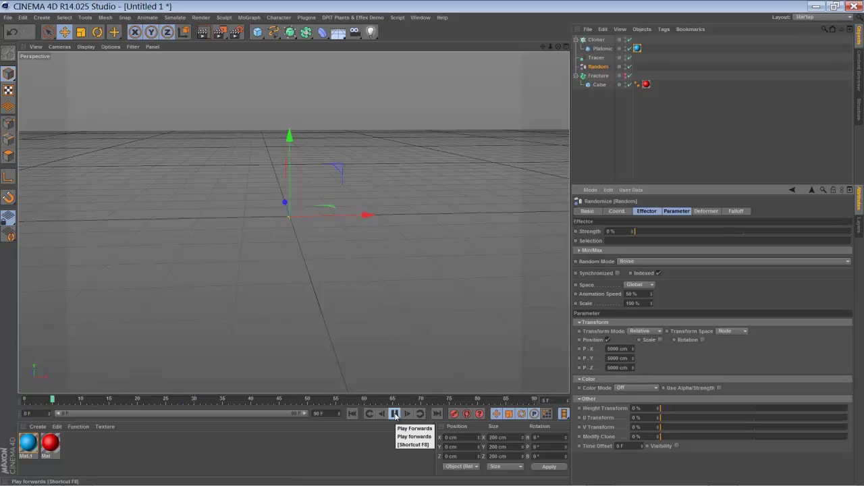
left_click(395, 414)
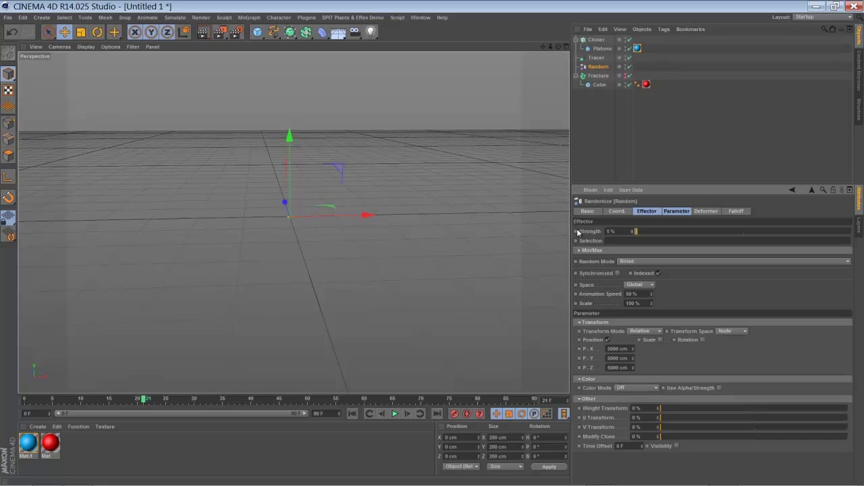
left_click(394, 413)
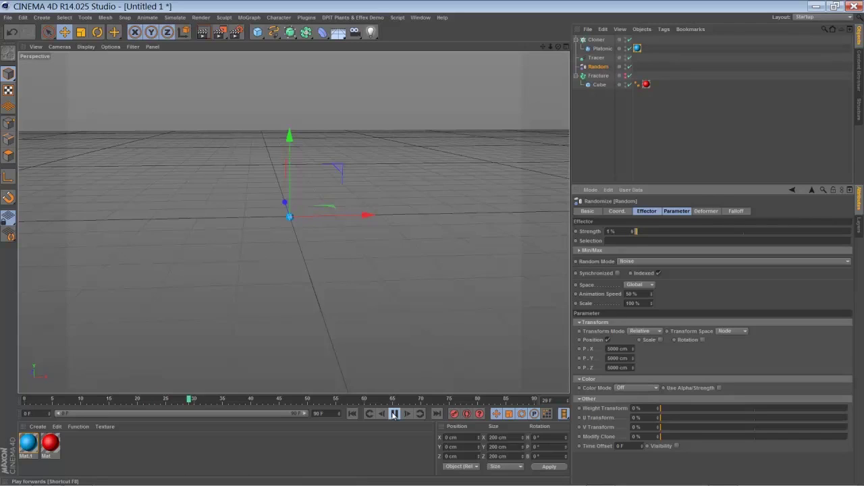
left_click(394, 413)
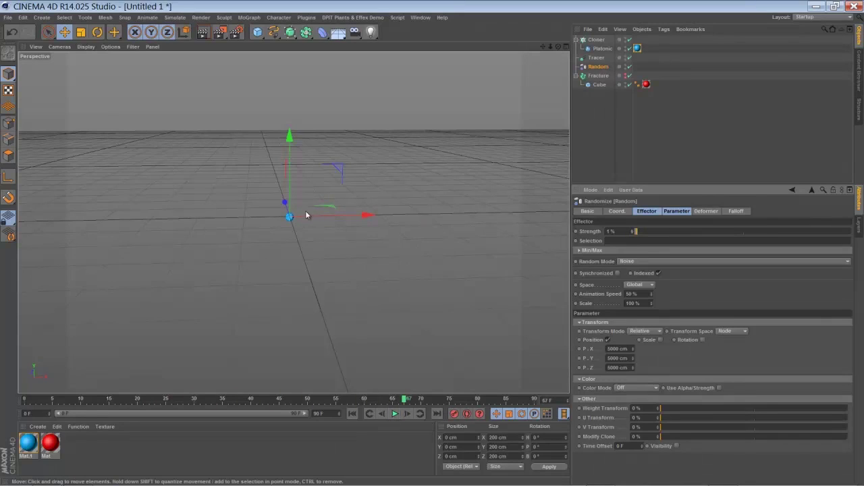
- Return to frame 0 and set a Strength keyframe there
scroll(438, 244, "down", 3)
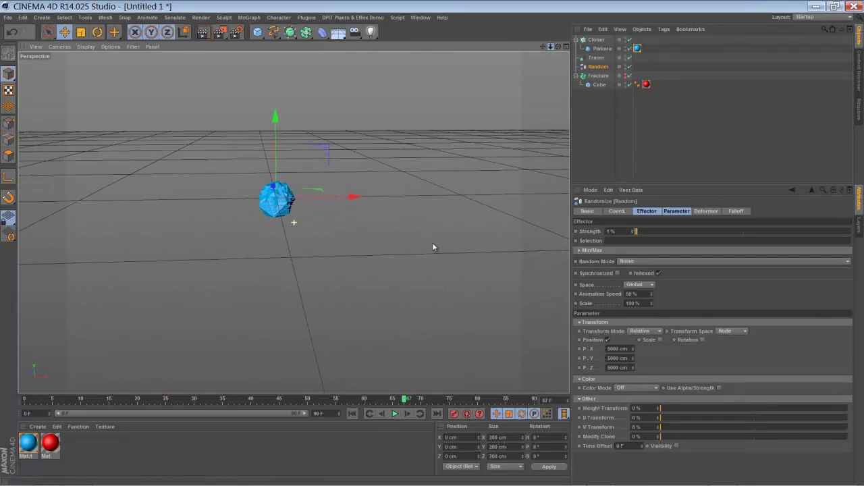
left_click(357, 414)
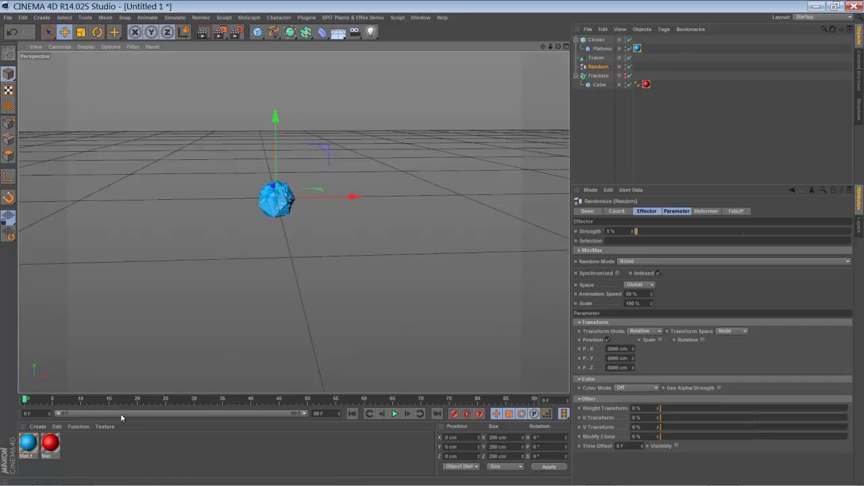
left_click(576, 232, "ctrl")
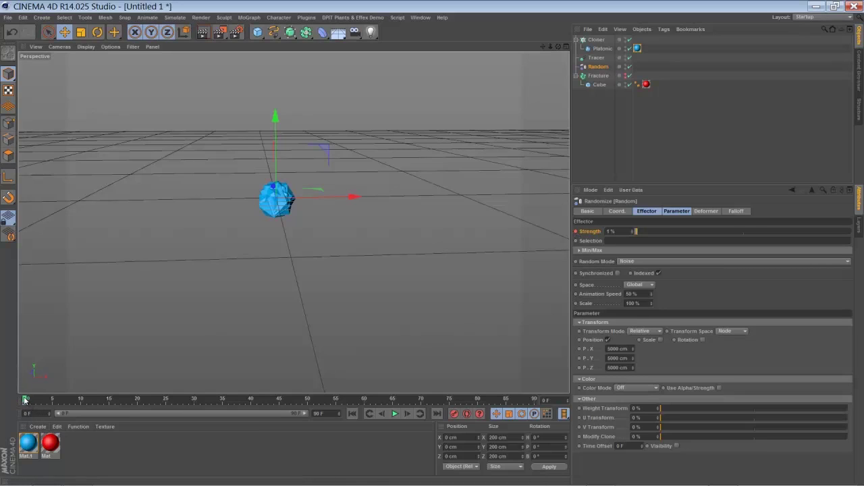
- At frame 30, key the Random effector's Strength at 100%
left_click_drag(25, 400, 196, 427)
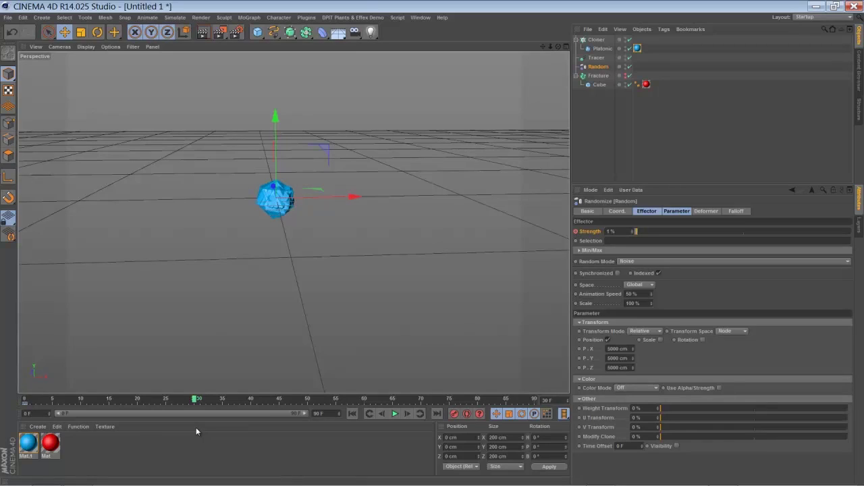
left_click_drag(646, 233, 859, 259)
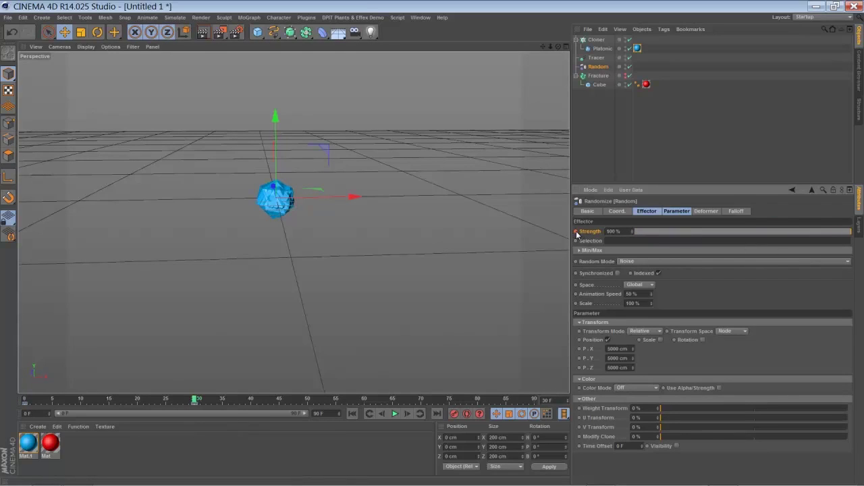
mouse_move(550, 47)
left_mouse_down()
mouse_move(409, 247)
mouse_move(548, 57)
left_mouse_up()
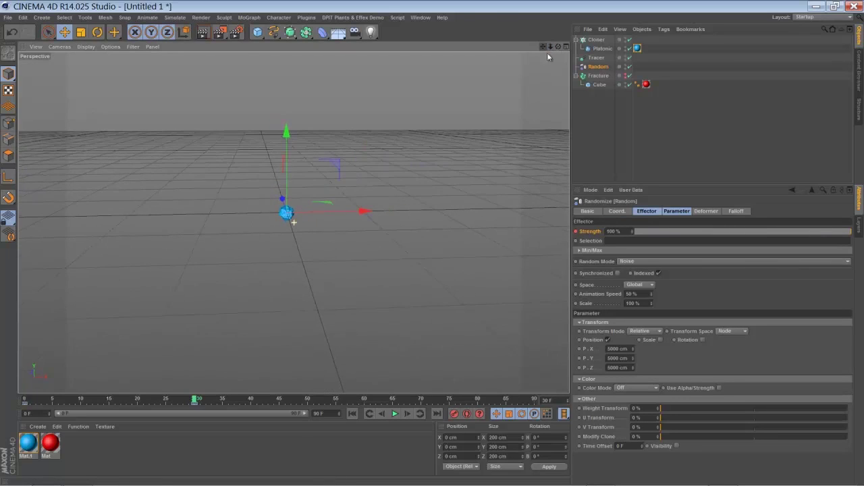
- Play the Strength animation from frame 0 to watch the clones spread apart
left_click(352, 413)
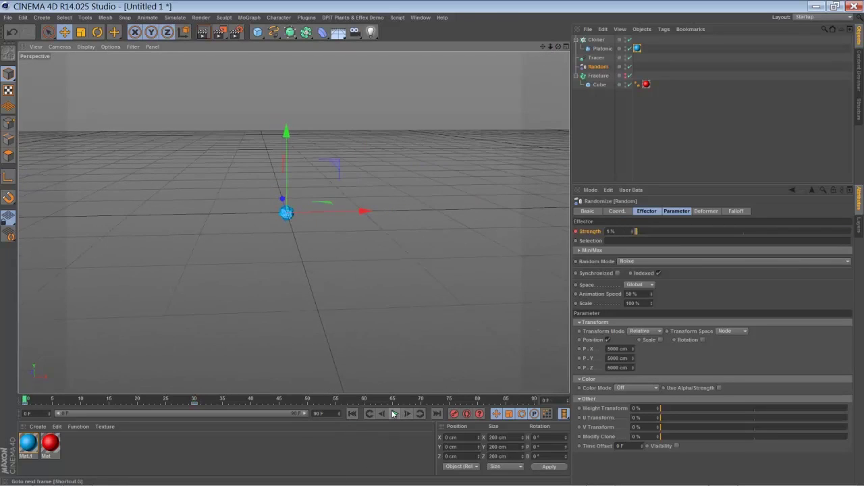
left_click(394, 414)
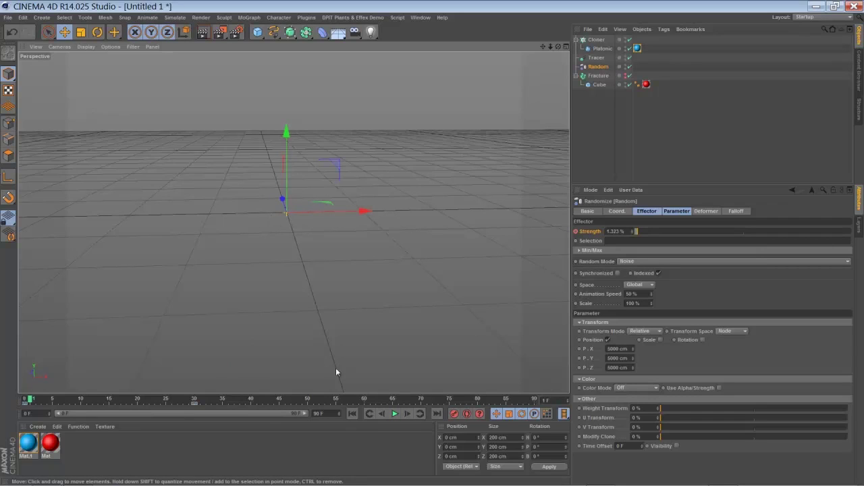
left_click(395, 415)
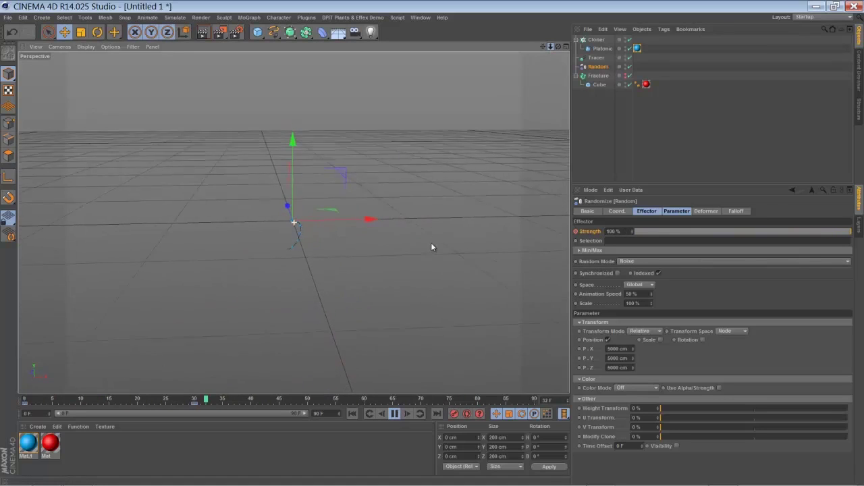
left_click(396, 413)
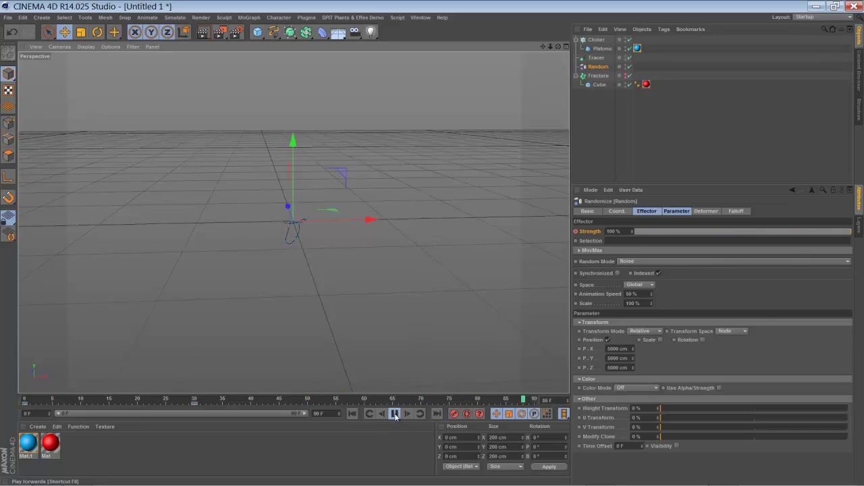
left_click(597, 39)
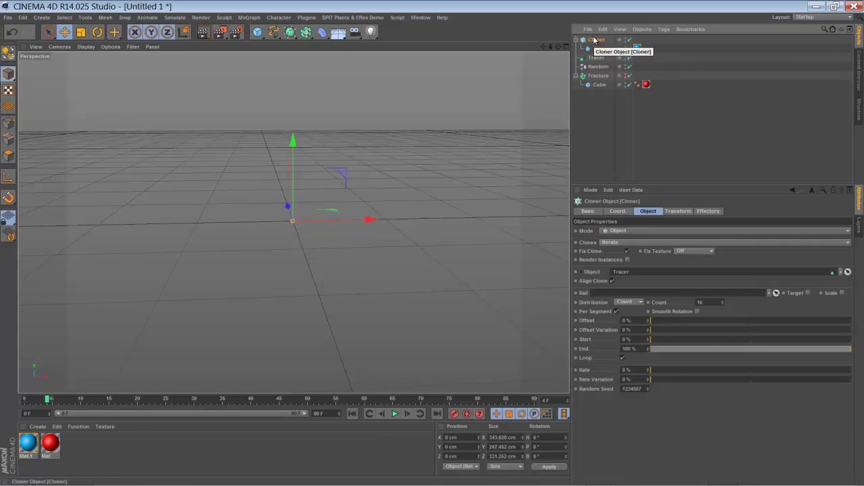
- Change the Cloner Count from 10 to 200 and play the denser clone trail from frame 0
double_click(703, 302)
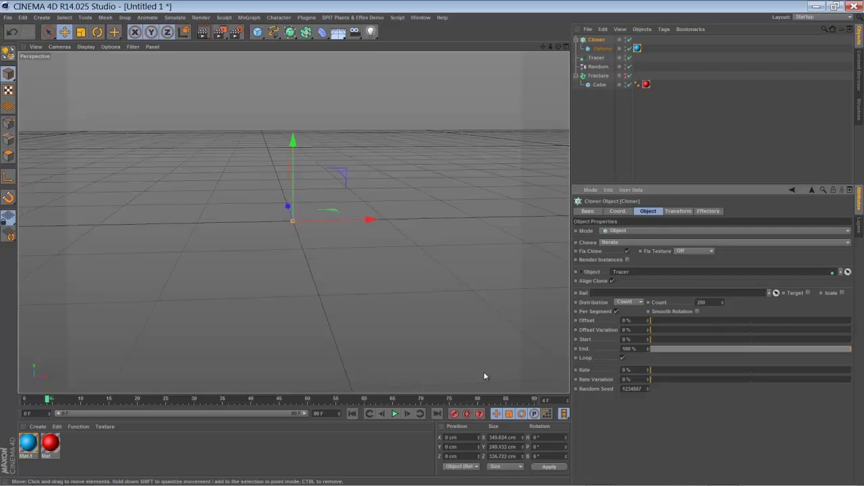
left_click(351, 413)
left_click(396, 414)
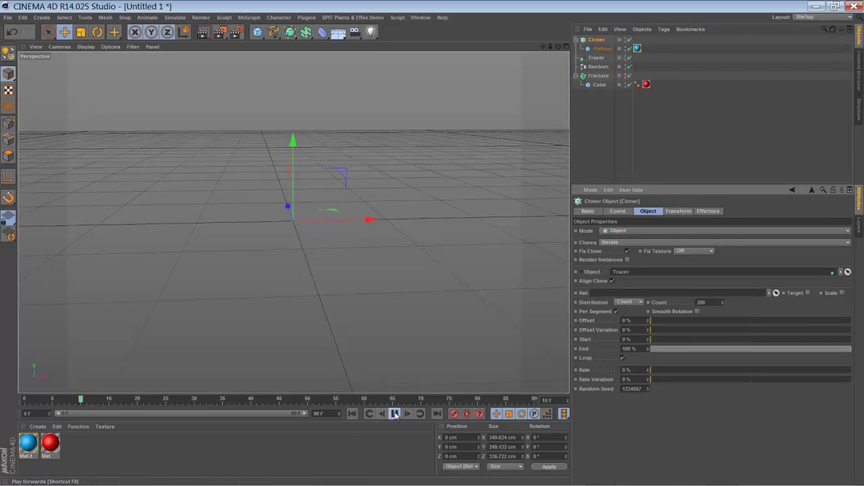
left_click(395, 414)
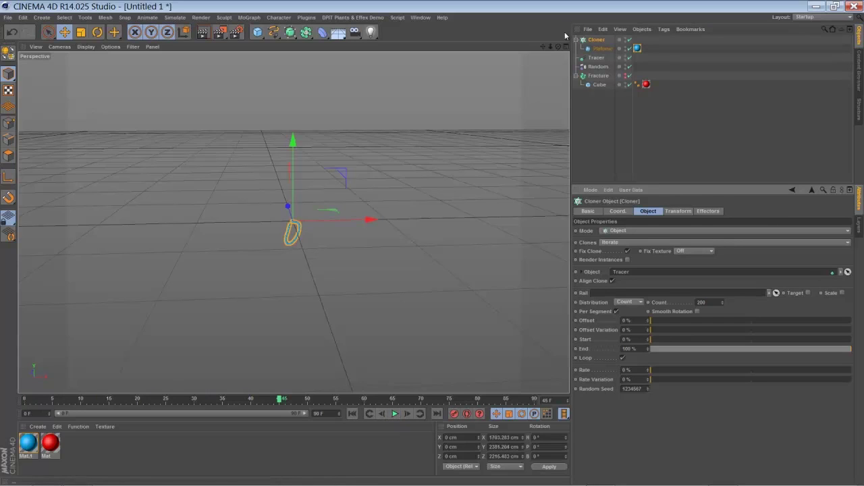
scroll(432, 242, "up", 4)
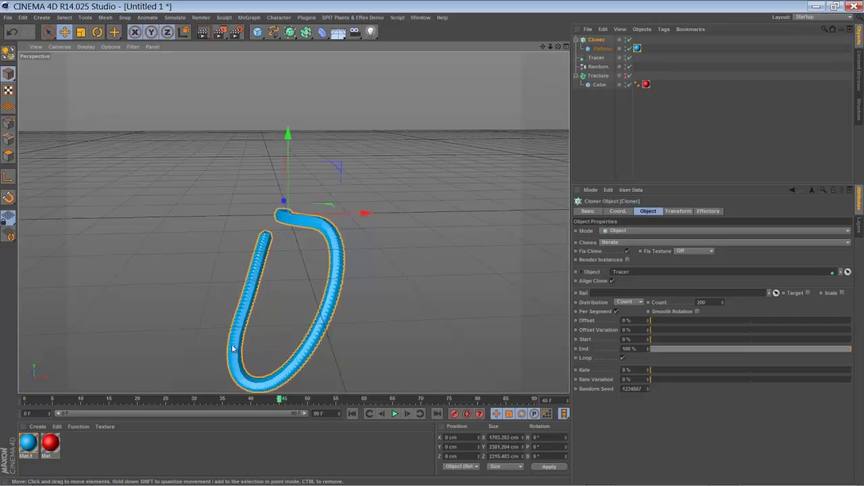
left_click(395, 414)
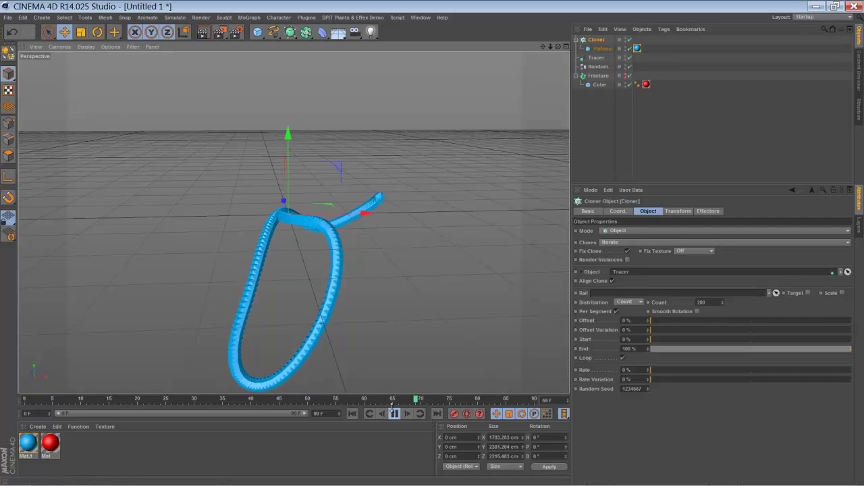
left_click(394, 414)
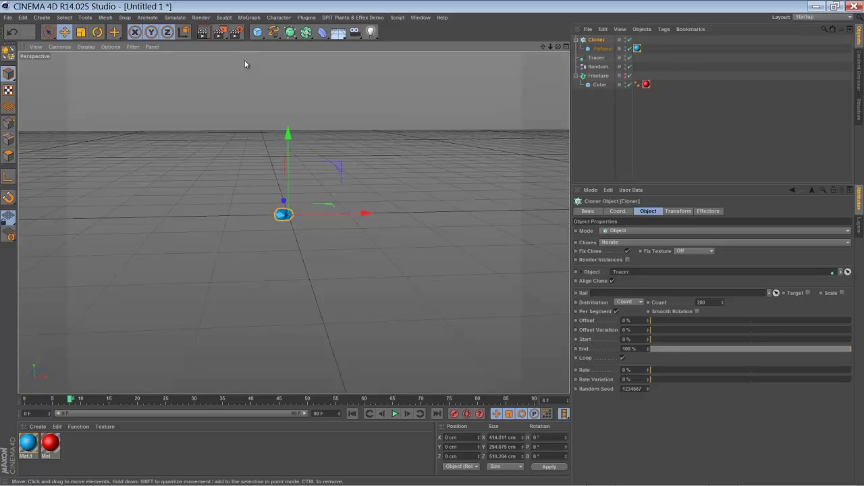
- Add a Step effector and check it in the Cloner's effectors list
left_click(249, 17)
mouse_move(252, 32)
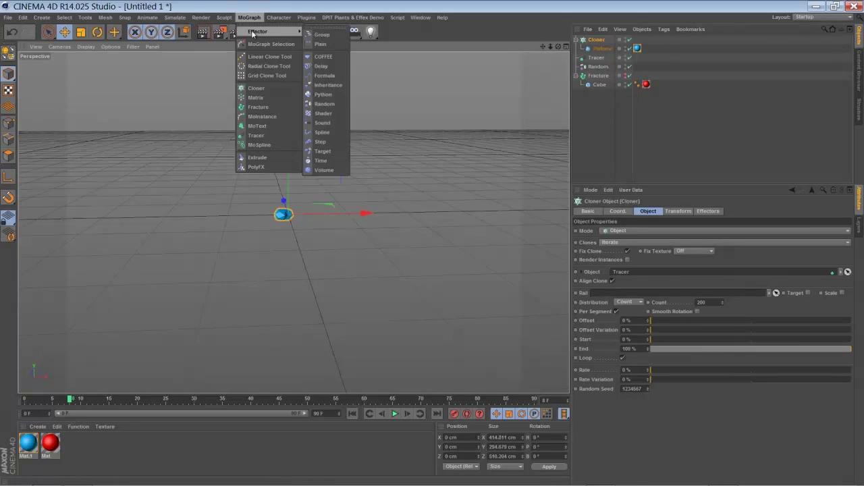
left_click(322, 142)
left_click(597, 49)
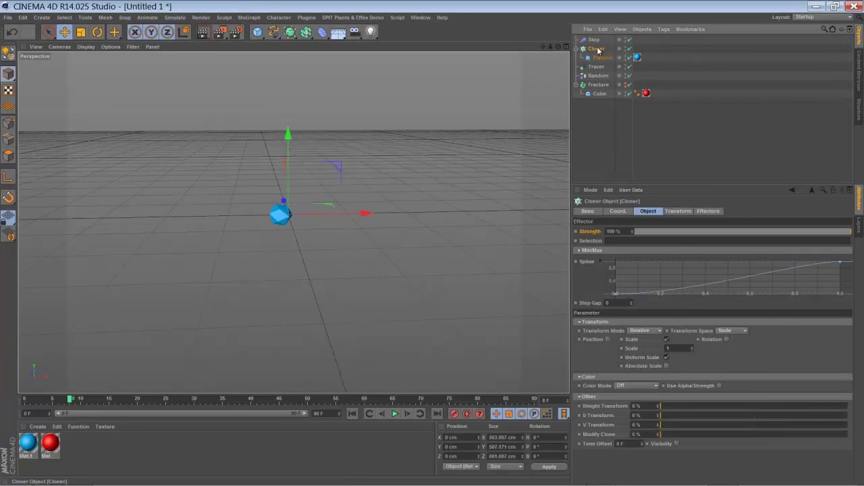
left_click(706, 211)
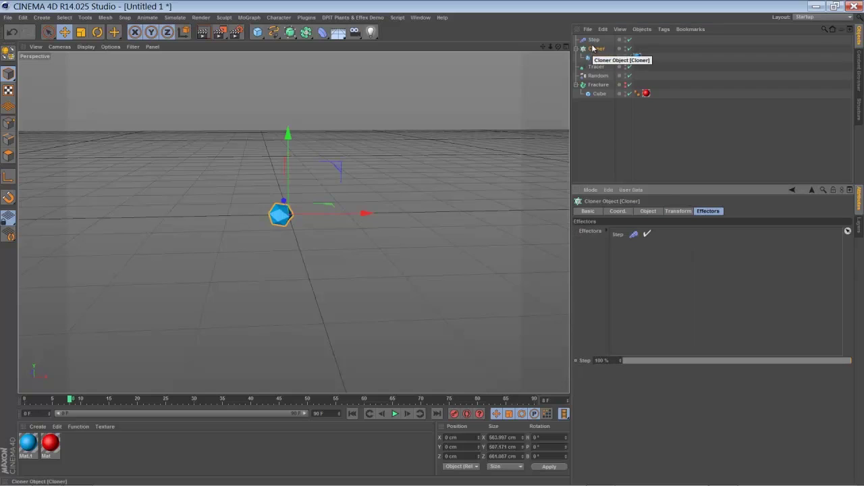
- Play the animation from the start and stop around frame 28
scroll(432, 244, "down", 5)
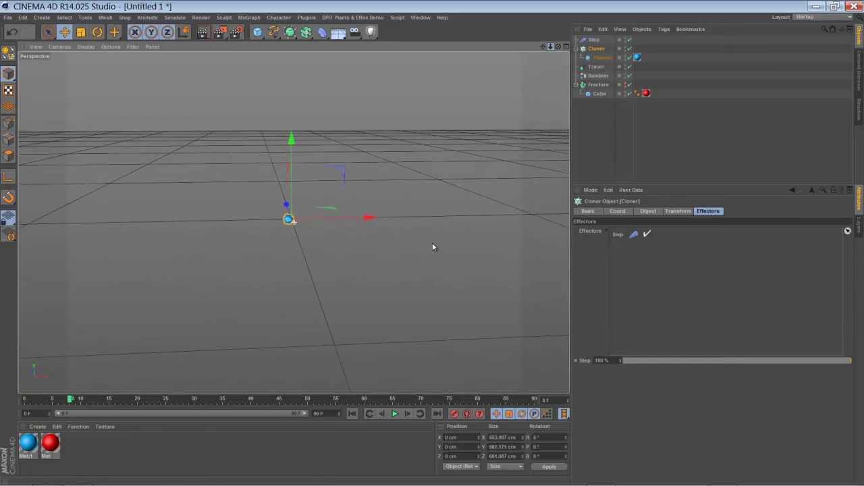
left_click(352, 414)
left_click(395, 413)
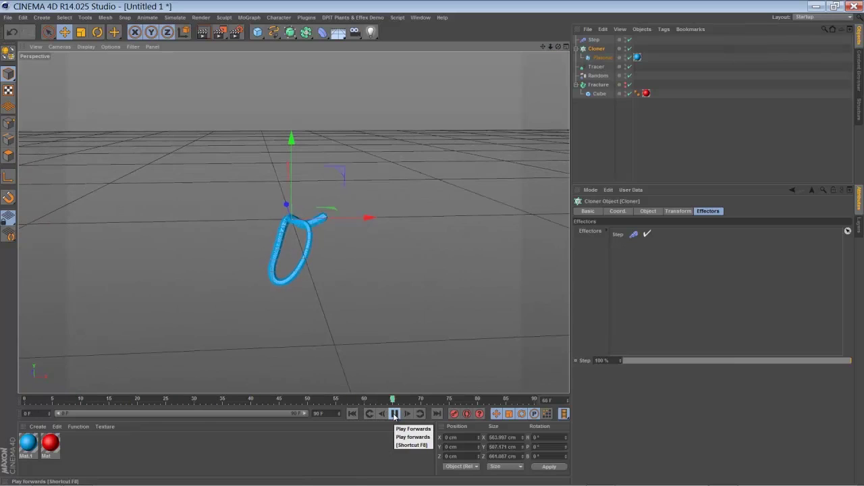
left_click(395, 413)
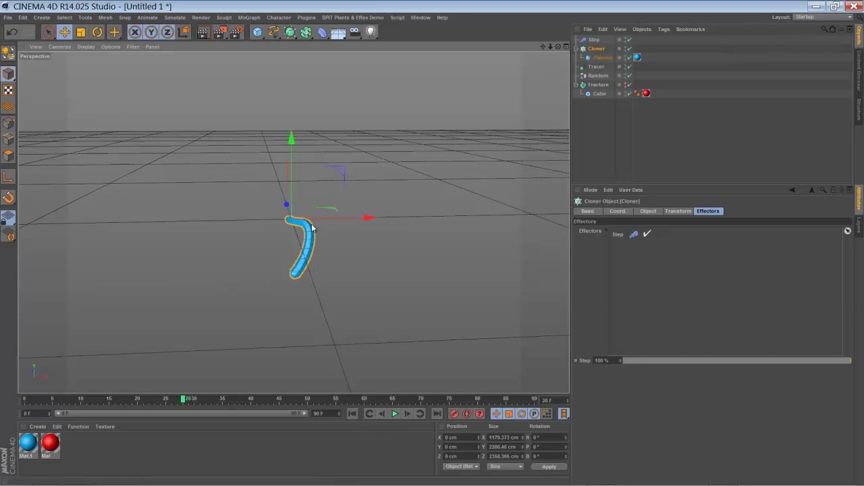
- Extend the scene's last frame and preview range to 180 frames
left_click(321, 414)
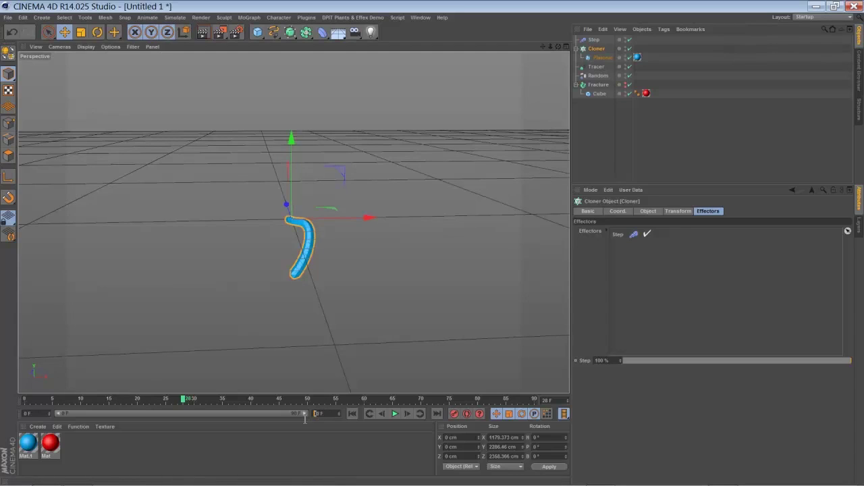
type("18")
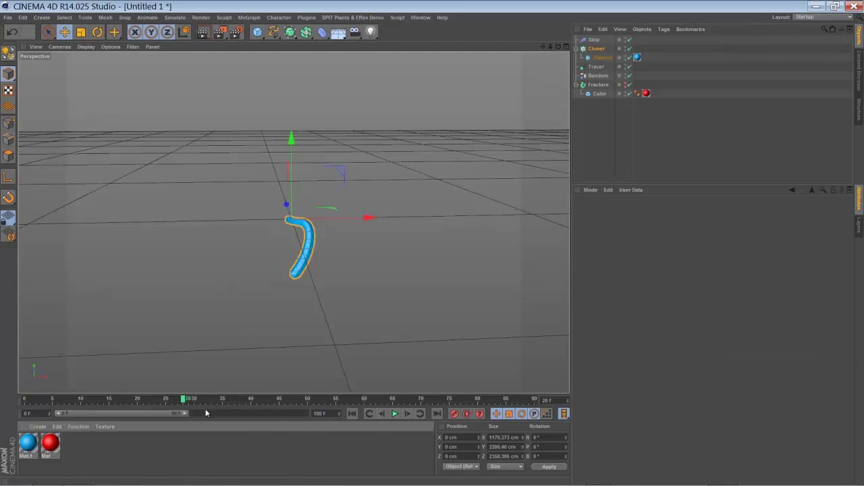
left_click_drag(186, 417, 349, 417)
- Play the longer animation, stop at frame 50, and select the Tracer
left_click(352, 413)
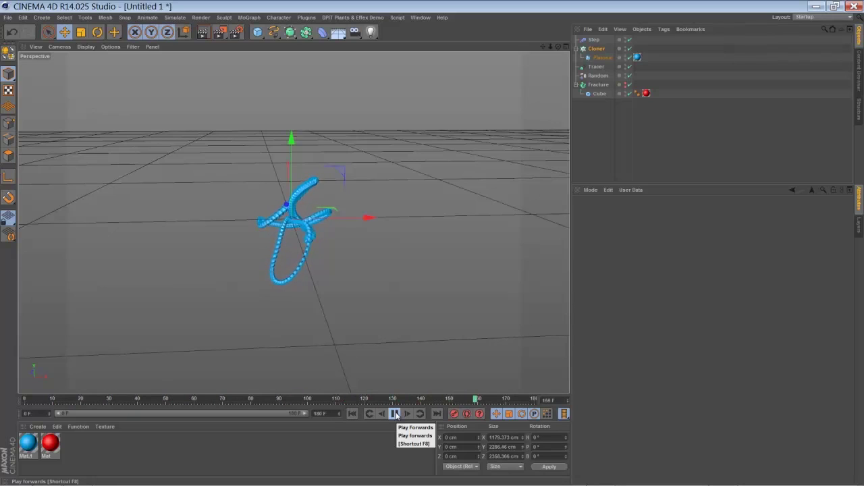
left_click(395, 414)
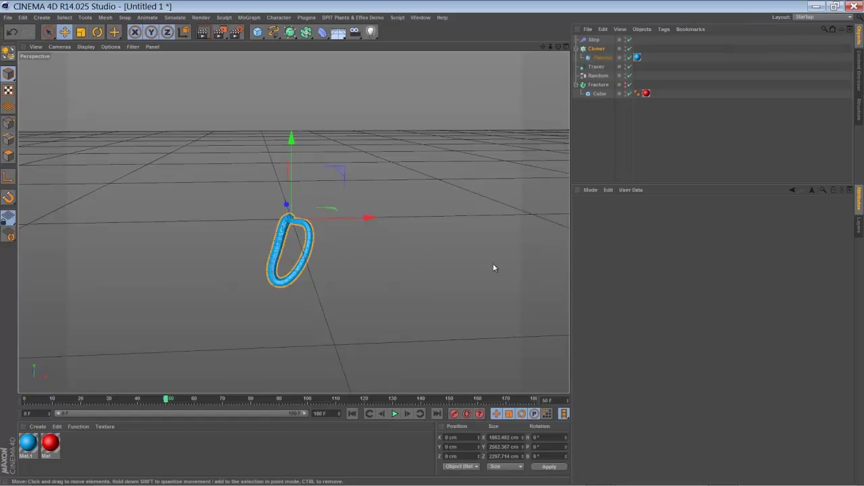
left_click(596, 67)
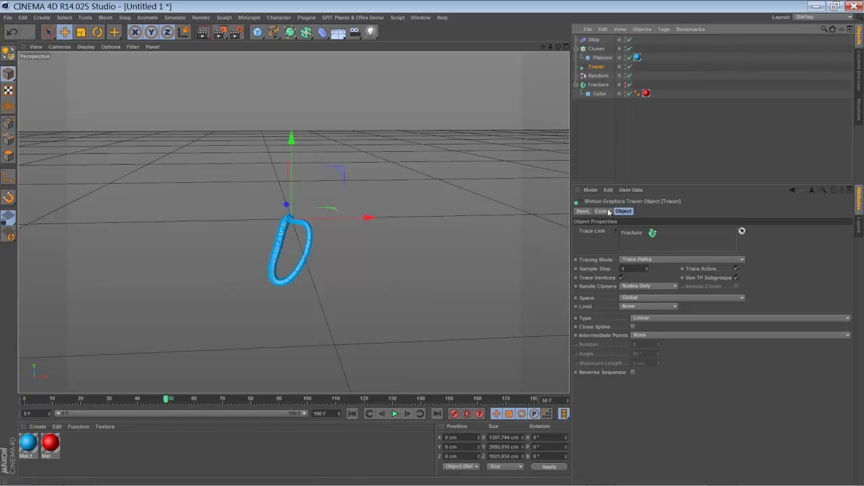
- Set the Tracer's Limit to From End with an Amount of 50
left_click(648, 307)
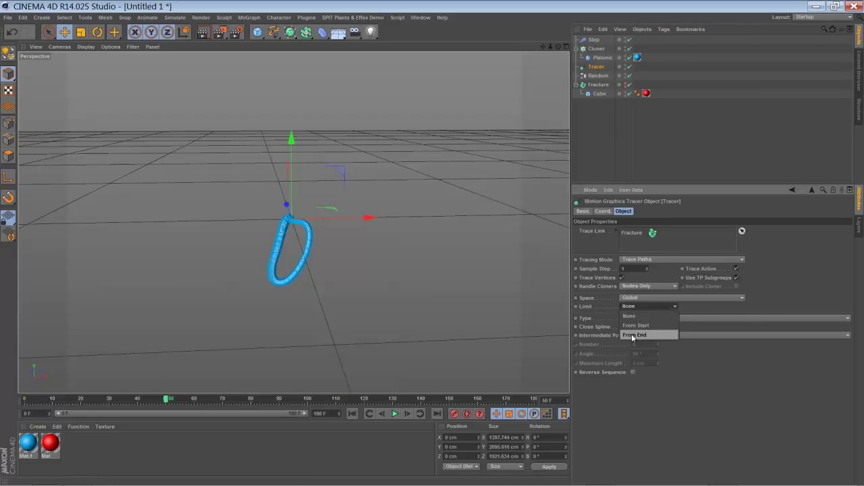
left_click(633, 336)
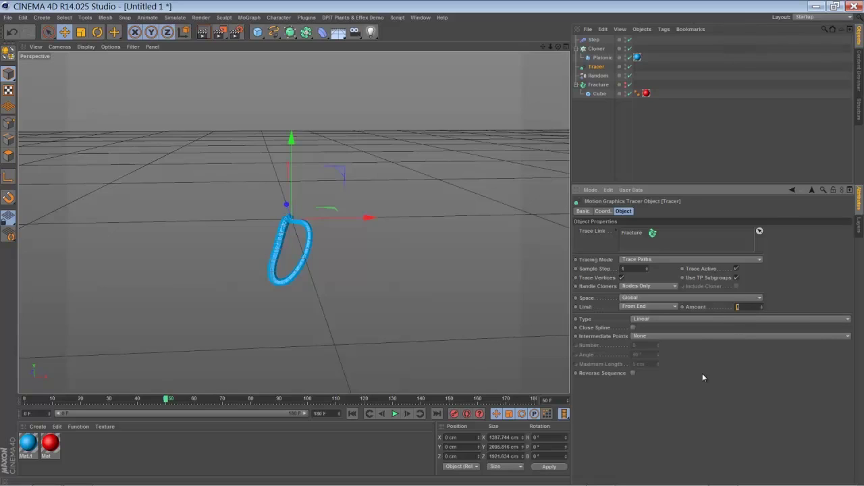
type("50")
key("Return")
key("shift+f")
- Play the animation to preview the shorter trail, stopping around frame 79
left_click(396, 413)
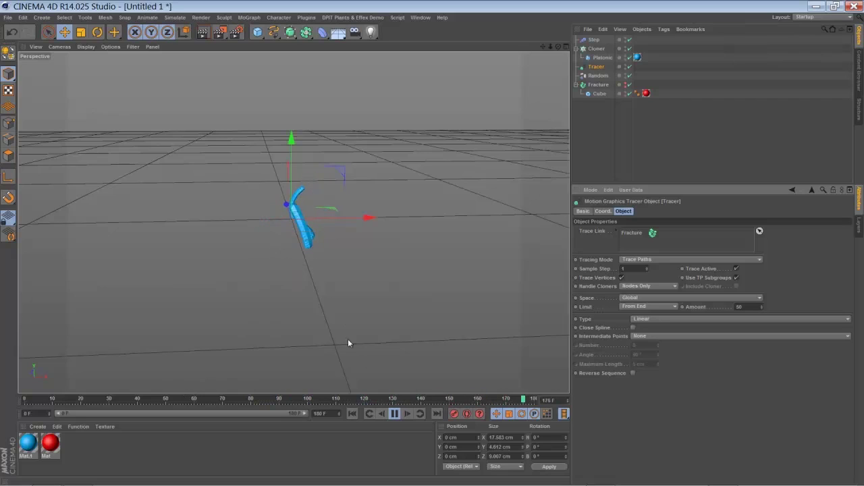
left_click(394, 414)
scroll(472, 230, "up", 3)
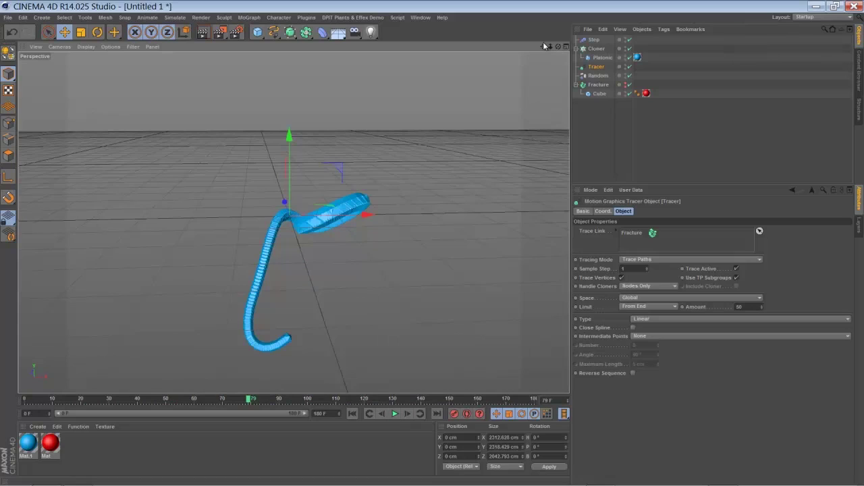
right_click(598, 49)
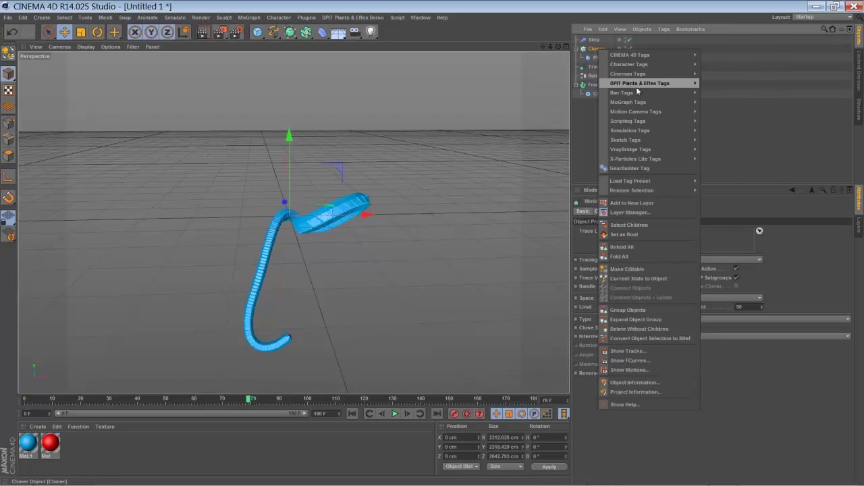
- Add a Rigid Body tag to the Cloner with Individual Elements All and Automatic (MoDynamics) shape
mouse_move(642, 135)
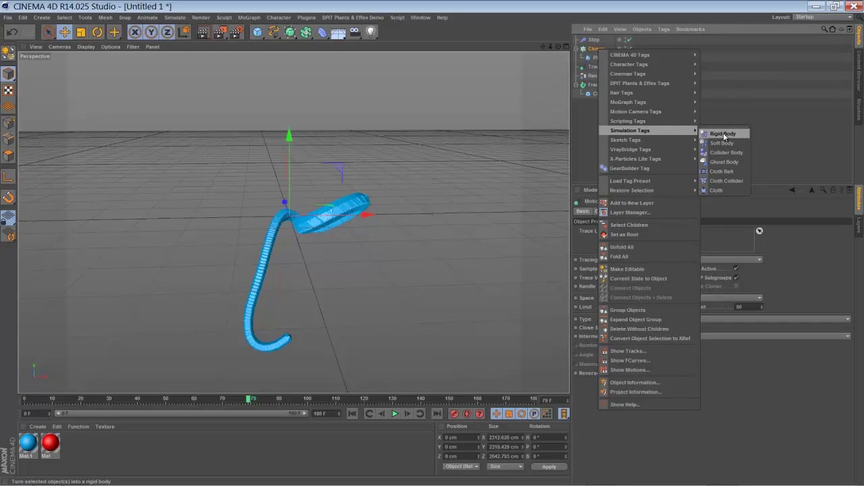
left_click(723, 134)
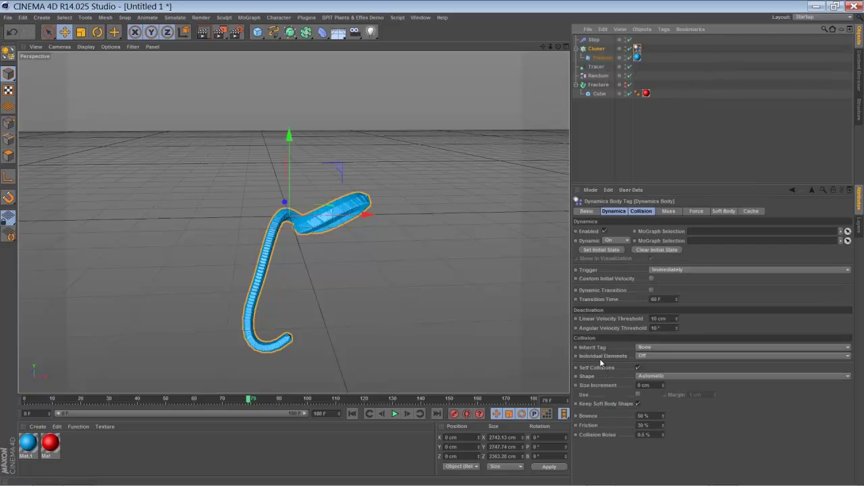
left_click(644, 356)
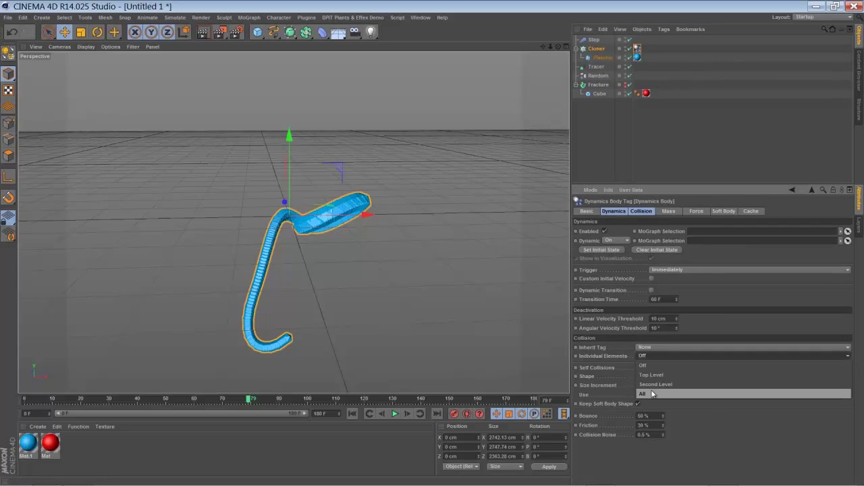
left_click(652, 394)
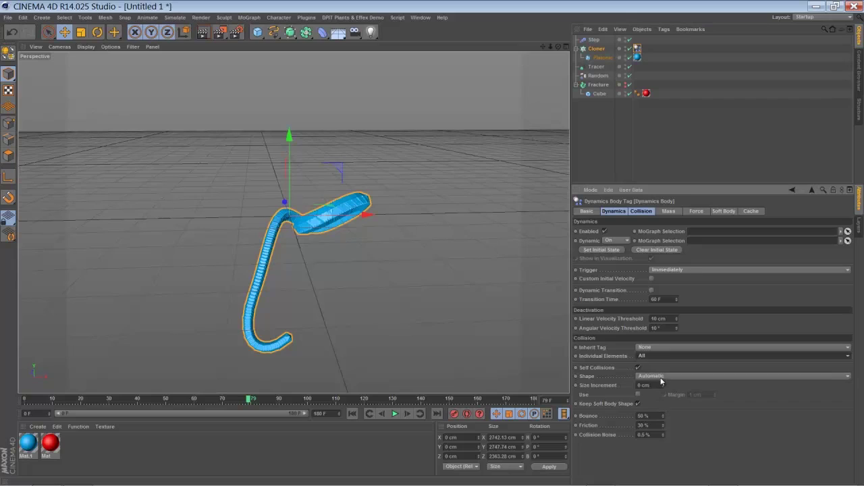
left_click(661, 379)
left_click(668, 272)
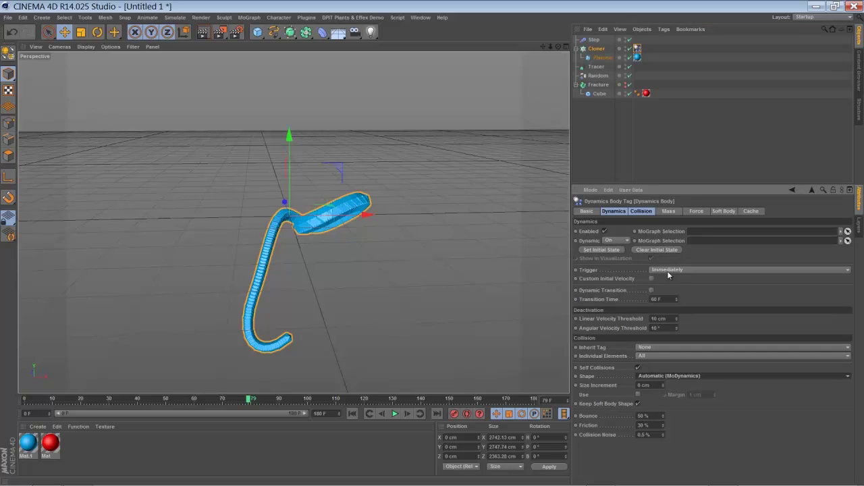
- Set the rigid body's Follow Position force to 8 and rewind to frame 0
left_click(697, 212)
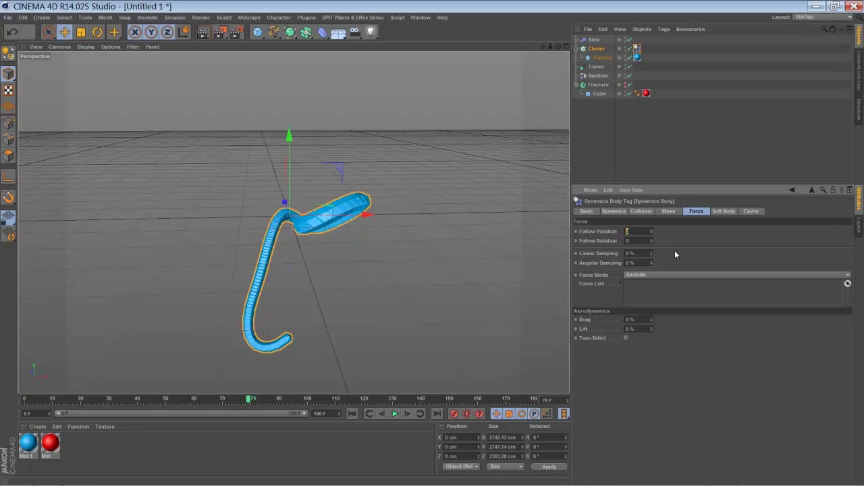
type("8")
left_click(352, 413)
- Play the dynamics simulation, zoom out to see the swarm, and select the Random effector
left_click(395, 413)
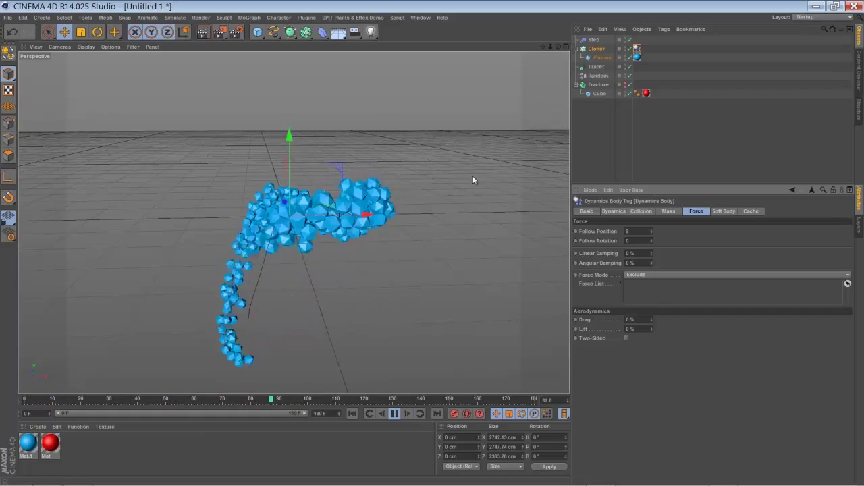
mouse_move(550, 46)
left_mouse_down()
mouse_move(433, 245)
mouse_move(549, 45)
left_mouse_up()
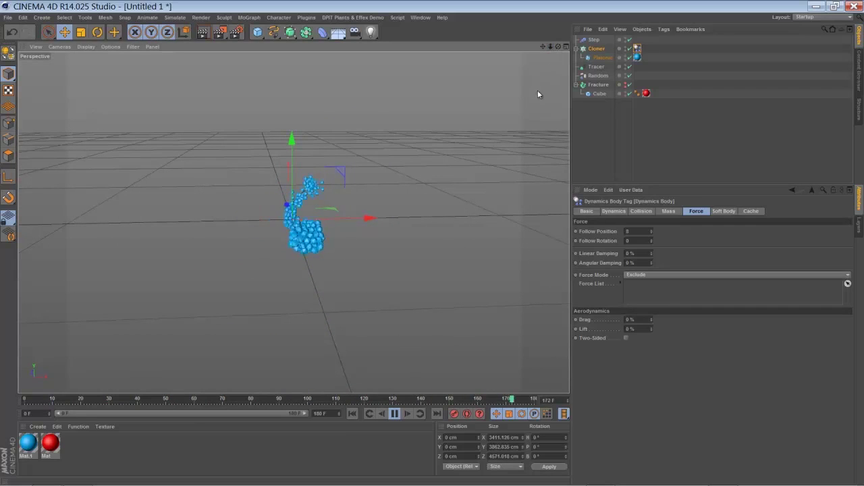
left_click(598, 76)
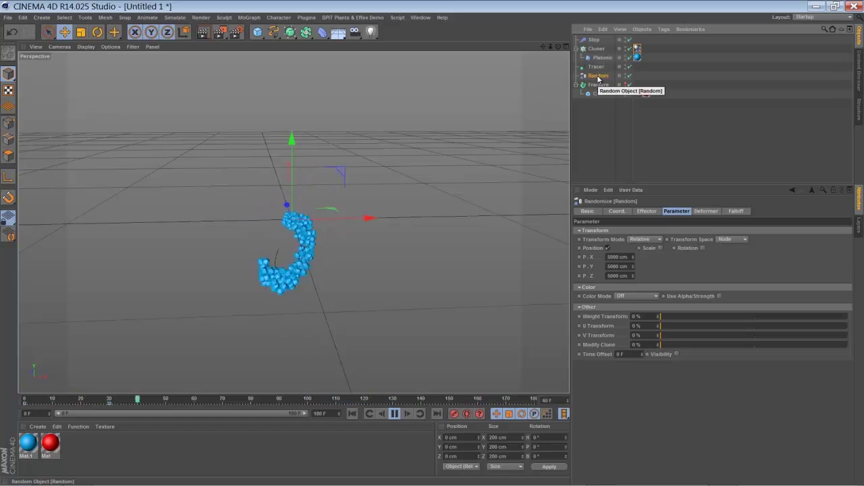
- Set Random P.X to 9000 cm and extend the animation and preview range to 500 frames
left_click(610, 267)
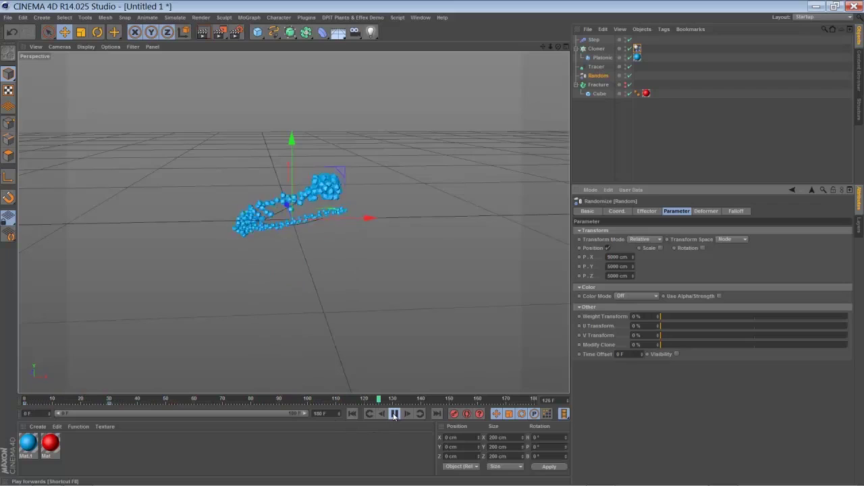
left_click(394, 414)
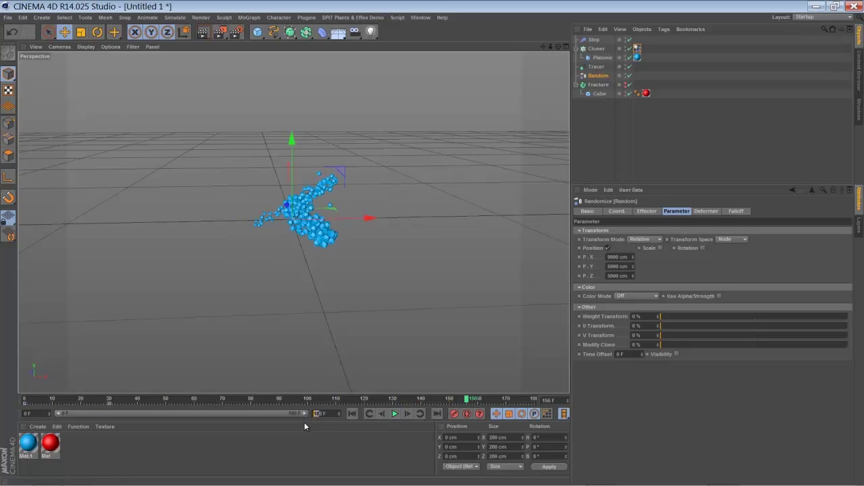
key("Return")
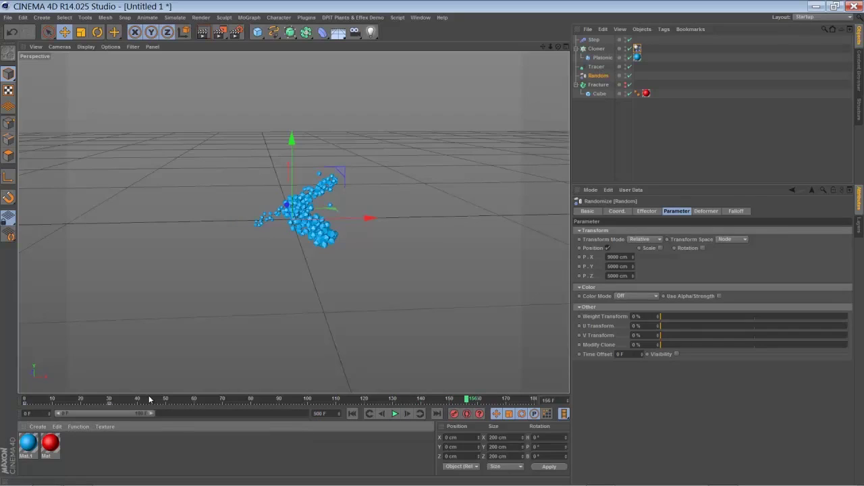
left_click_drag(151, 414, 336, 438)
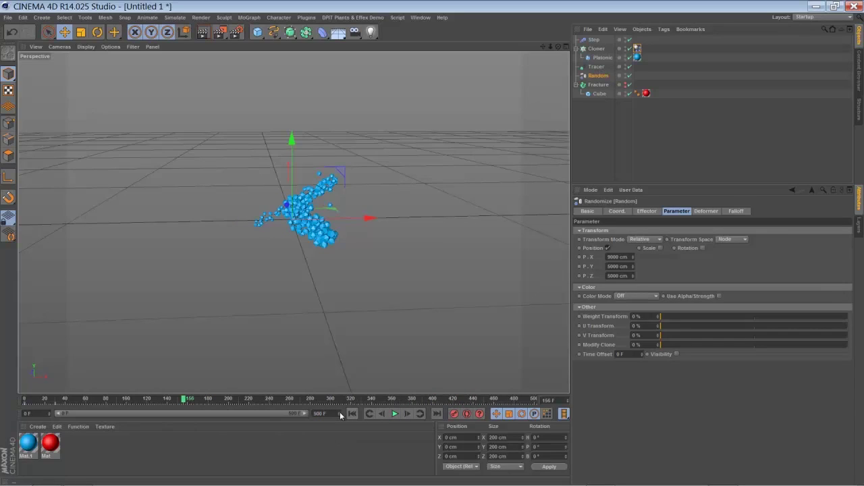
- Replay the 500-frame animation from the start and select the Random effector
left_click(341, 411)
left_click(352, 413)
left_click(395, 413)
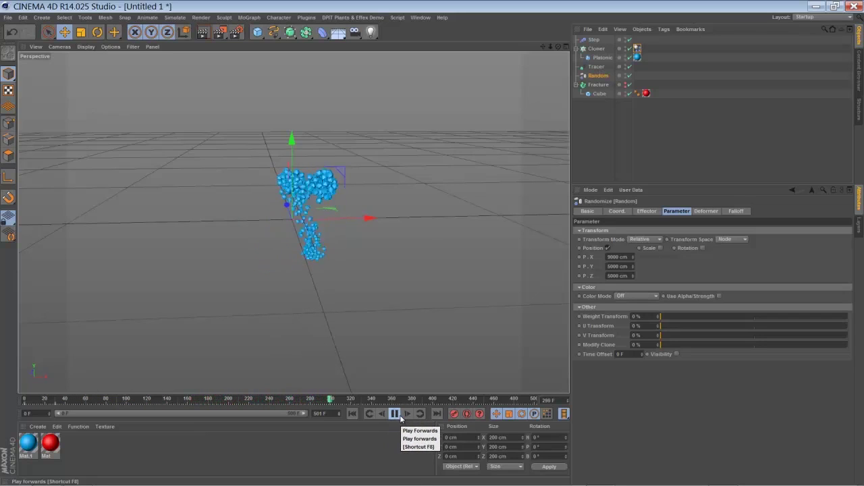
left_click(600, 78)
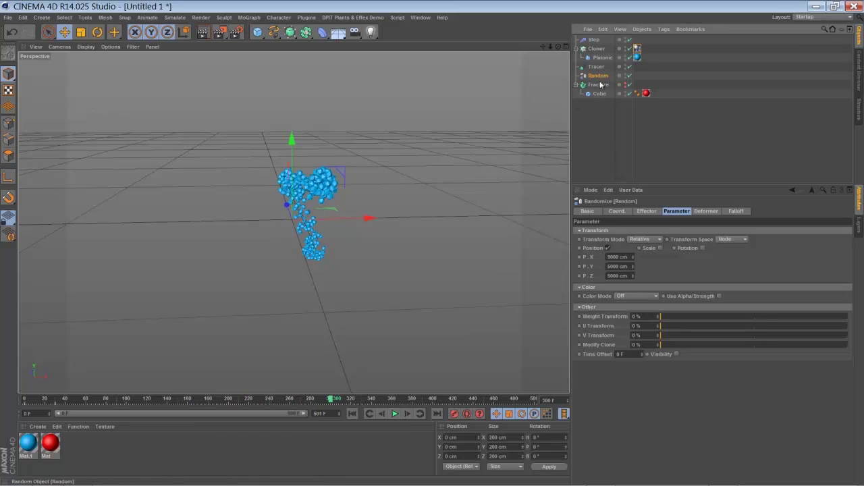
- Set the Random effector's Strength to 1% around frame 351
left_click(644, 212)
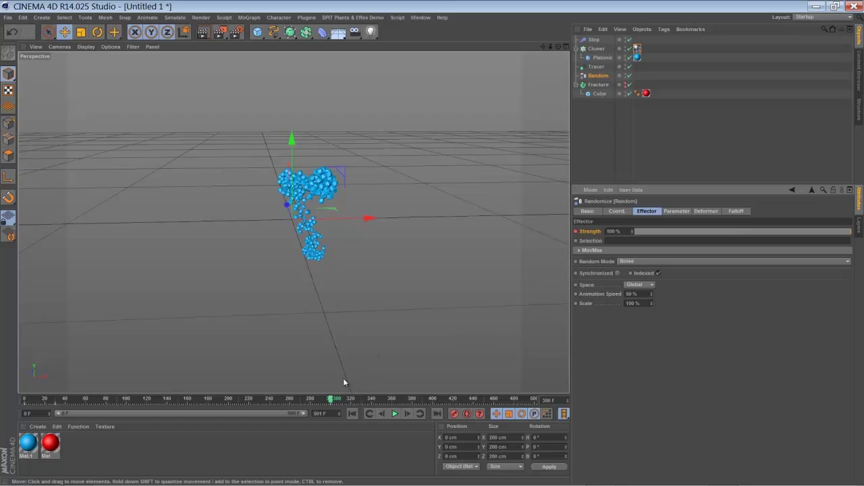
left_click_drag(331, 399, 386, 418)
left_click(394, 414)
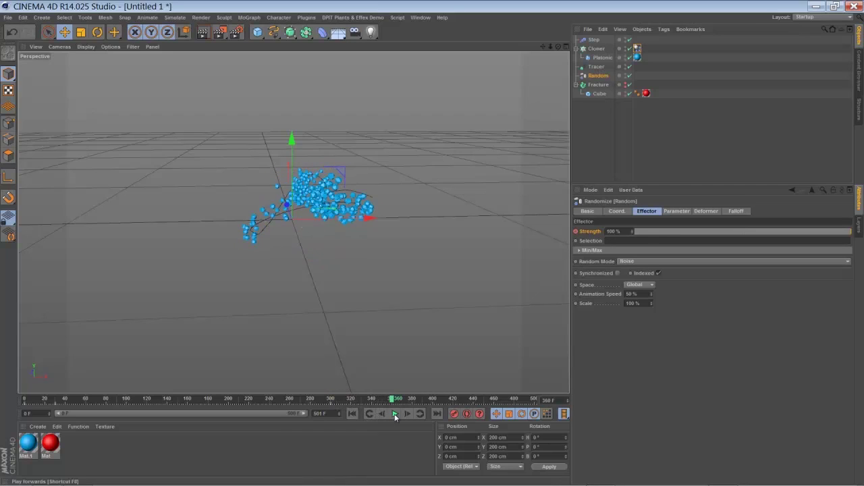
double_click(617, 233)
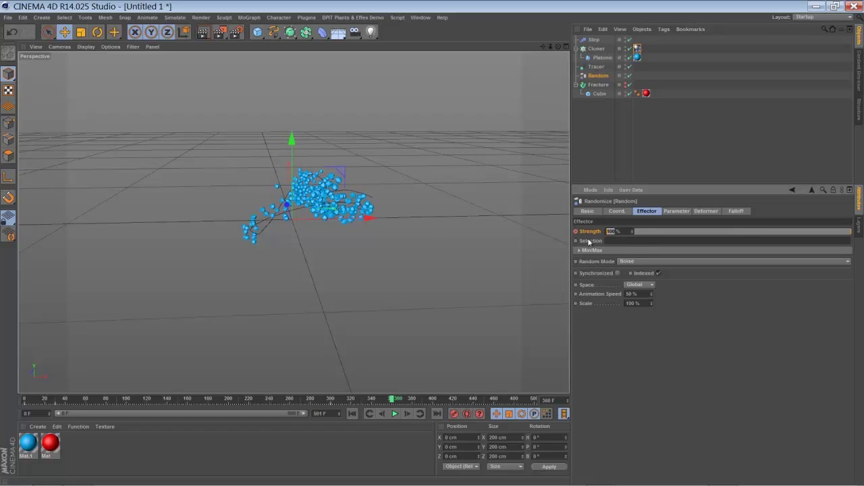
key("Return")
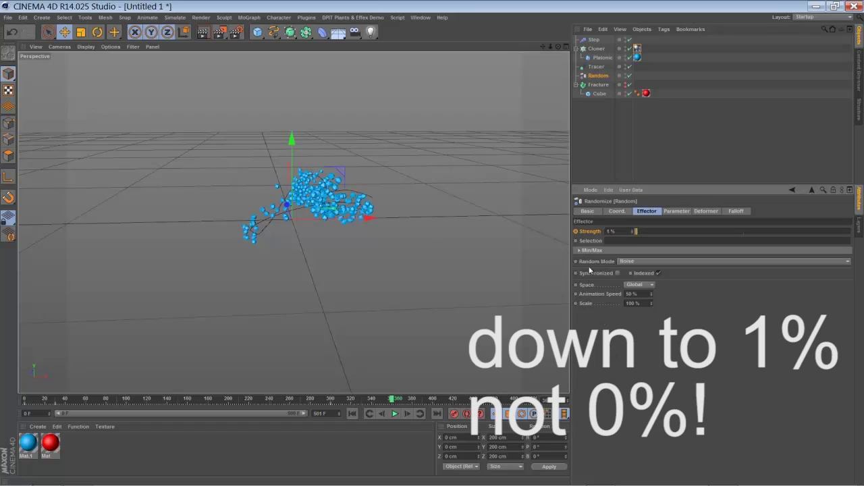
- Replay the simulation from the start to check the 1% strength, then rewind to frame 0
left_click(352, 414)
left_click(395, 414)
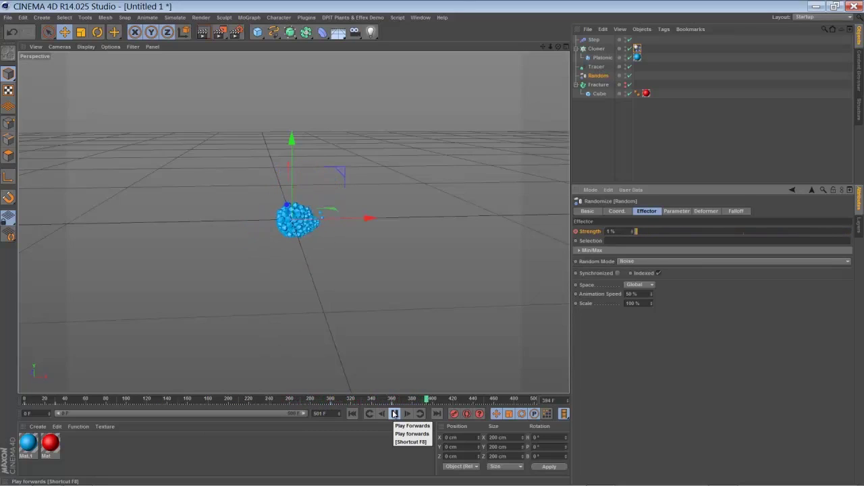
left_click(395, 414)
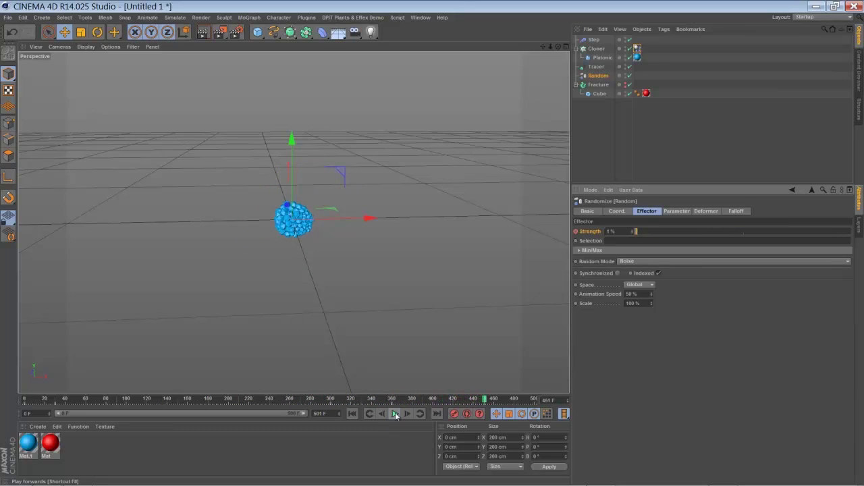
left_click(352, 414)
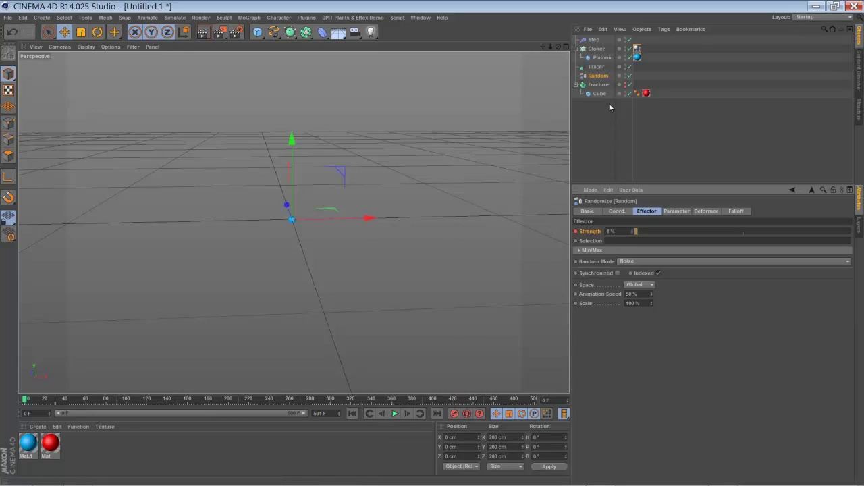
- Keyframe the Platonic Radius at 0 cm on frame 0 and 100 cm on frame 10
left_click(603, 59)
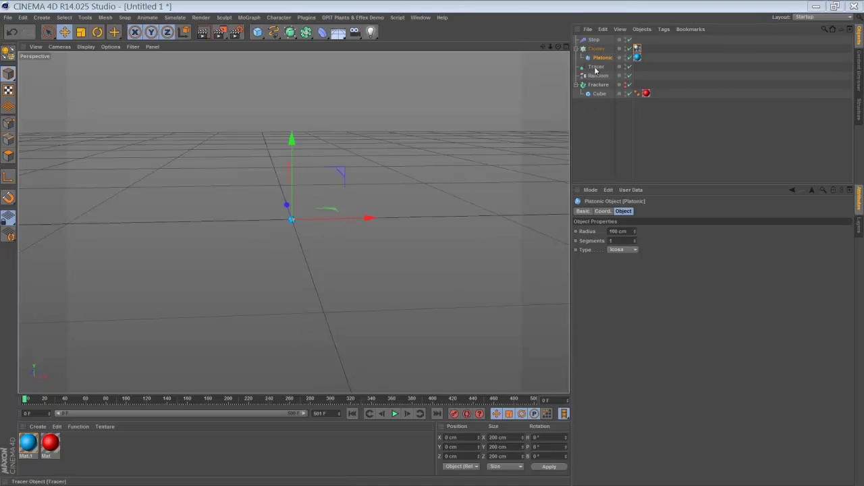
left_click(620, 232)
type("0")
key("Return")
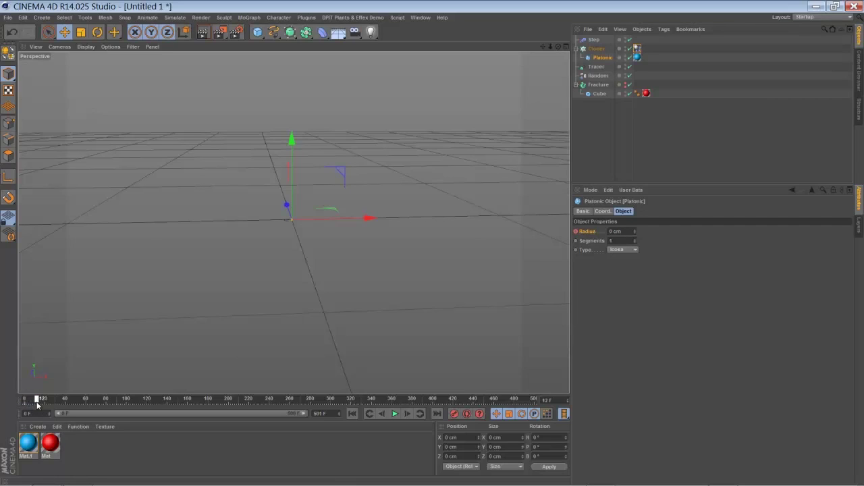
left_click(614, 231)
type("10")
key("Return")
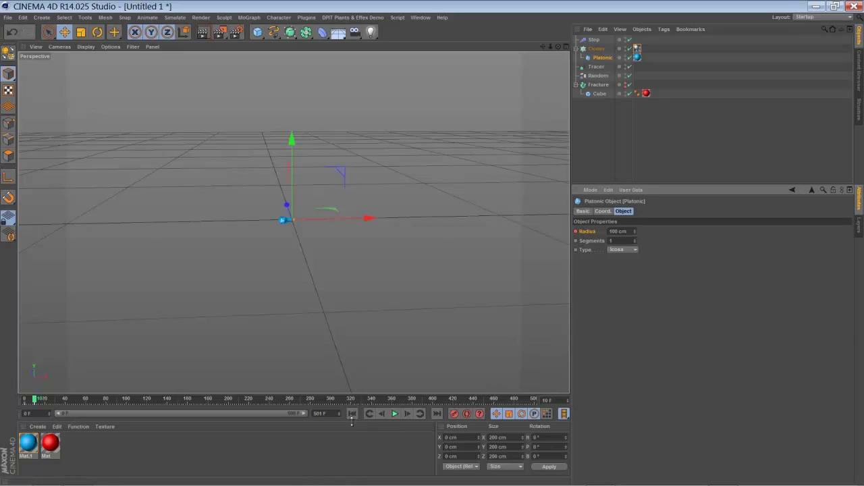
- Play the animation, then scrub to around frame 288 with the Random effector selected
left_click(395, 414)
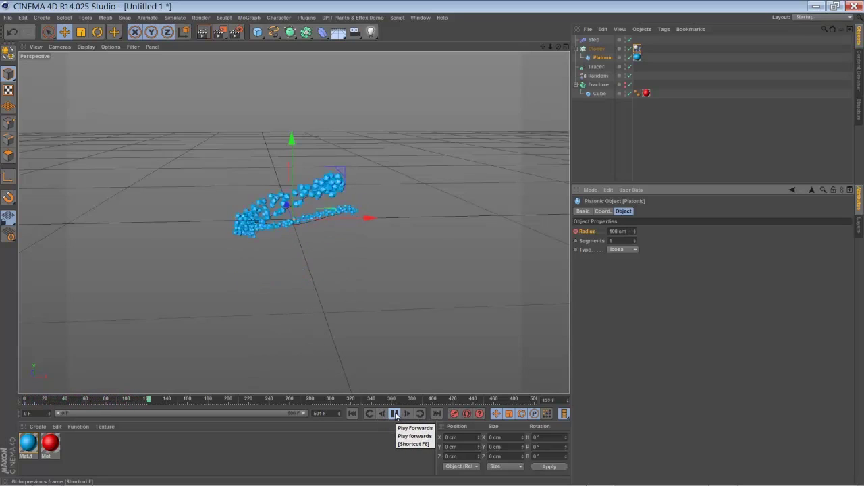
left_click(396, 414)
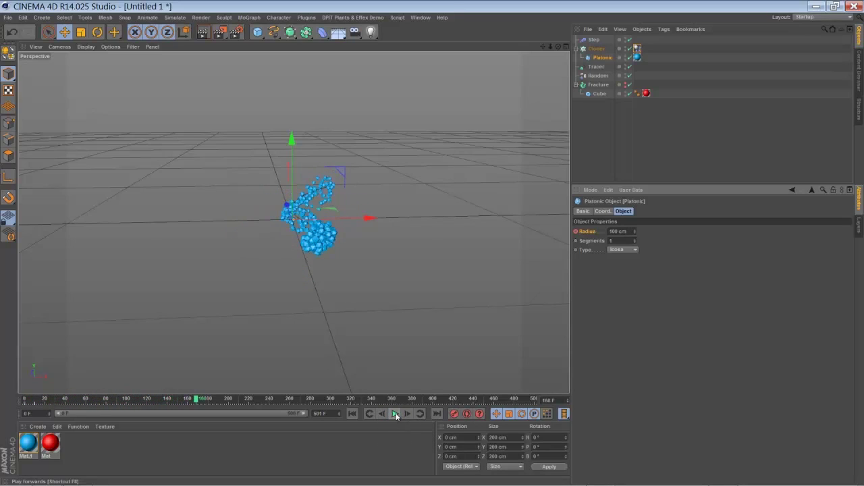
left_click(599, 78)
mouse_move(196, 399)
left_mouse_down()
mouse_move(319, 414)
mouse_move(415, 405)
left_mouse_up()
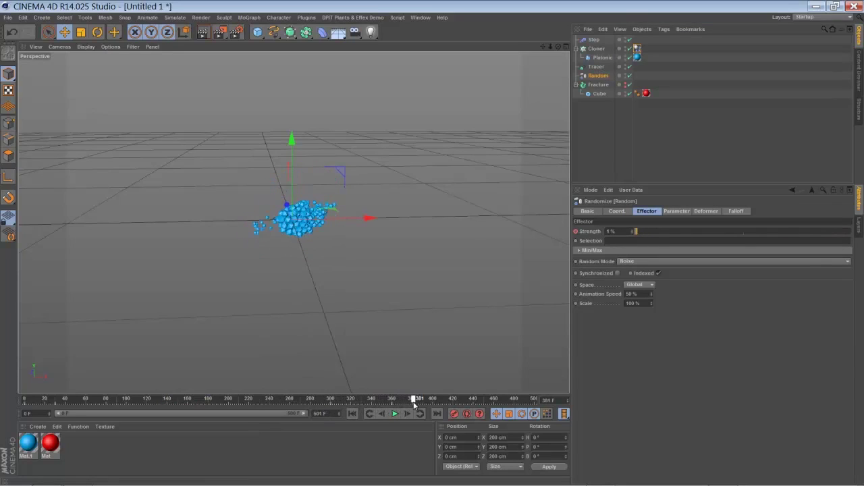
- Set the Platonic Radius to 0 cm at about frame 406 and resume playback
left_click(601, 60)
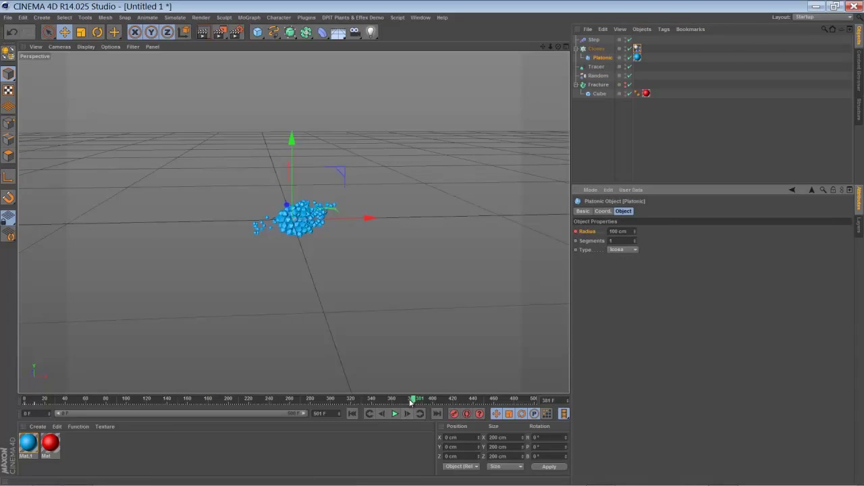
left_click_drag(410, 401, 437, 400)
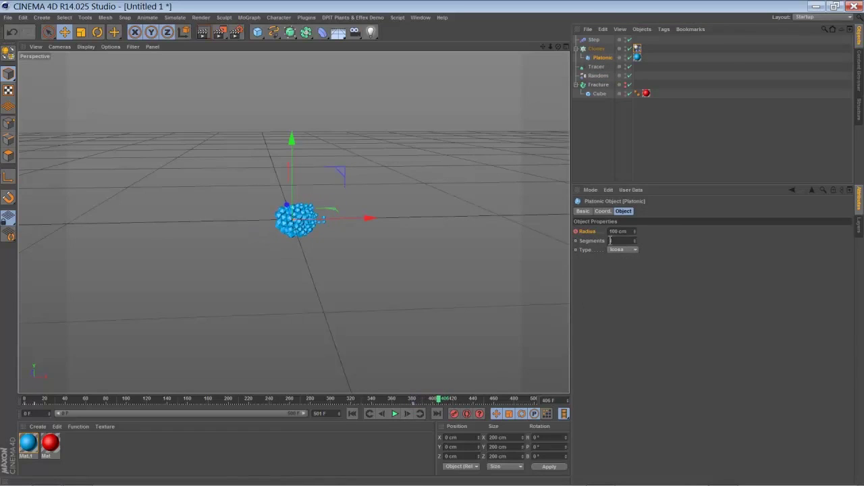
double_click(612, 232)
type("0")
key("Return")
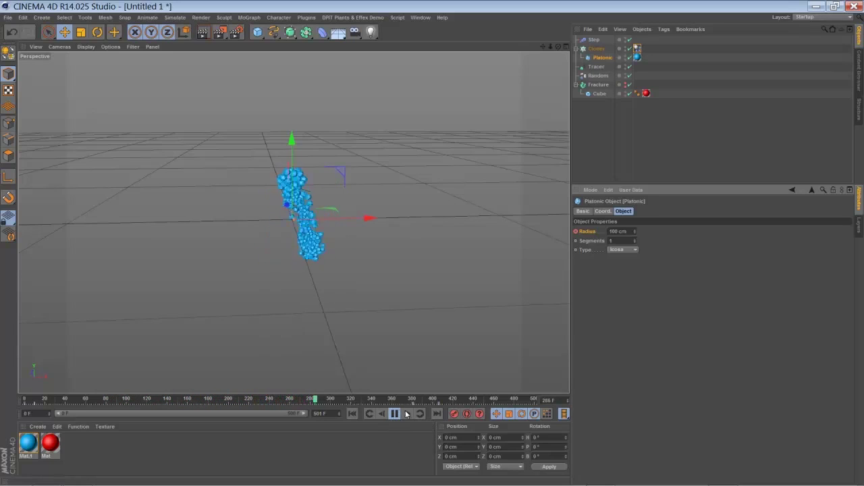
key("F8")
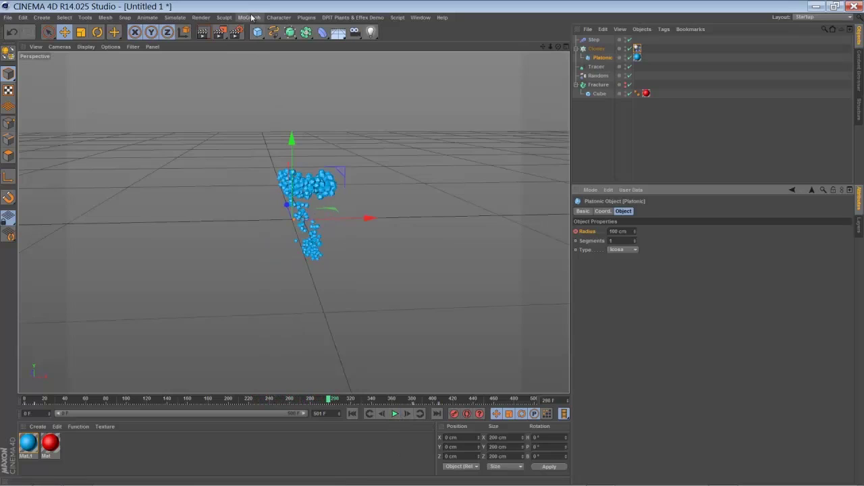
- Add a Delay effector and drop it into the Cloner's effectors list
left_click(250, 17)
mouse_move(251, 32)
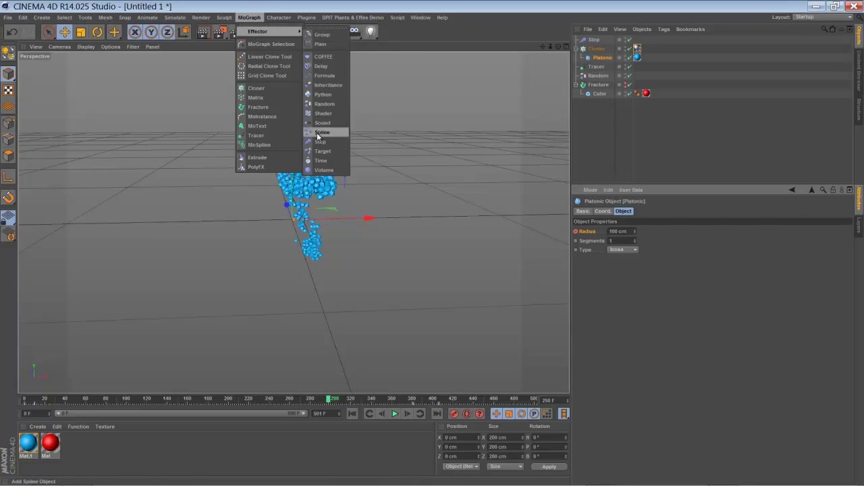
left_click(321, 66)
left_click(595, 58)
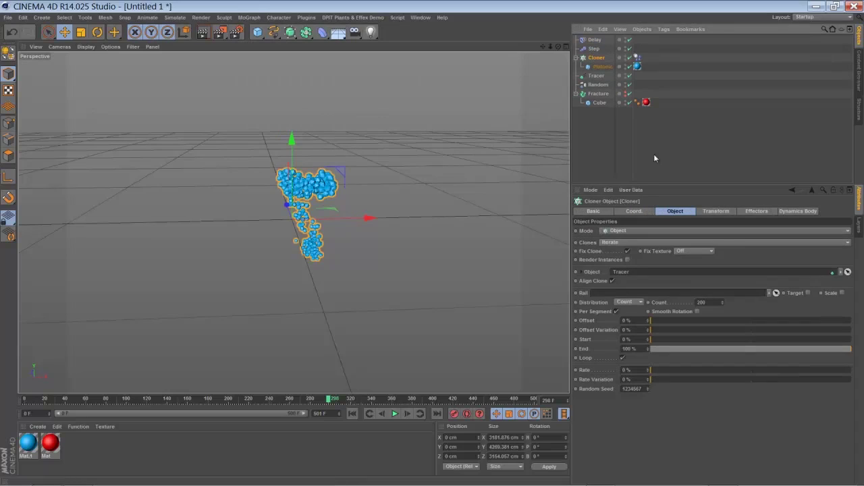
left_click(761, 212)
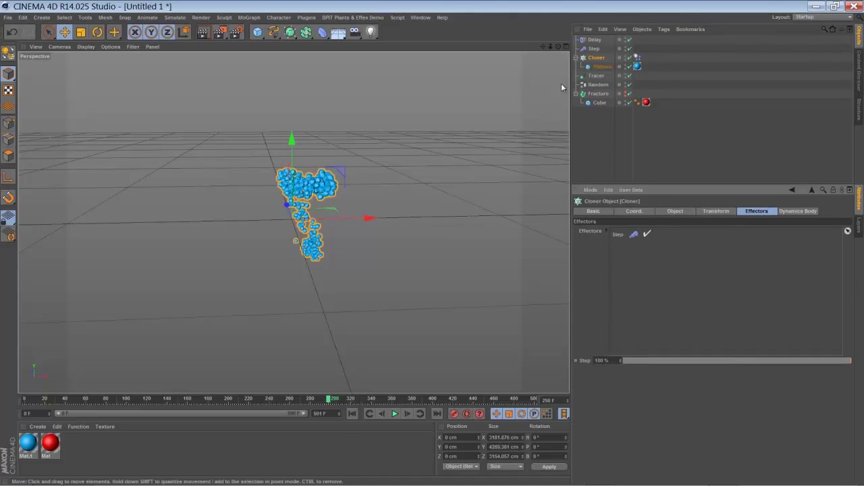
left_click_drag(588, 43, 624, 263)
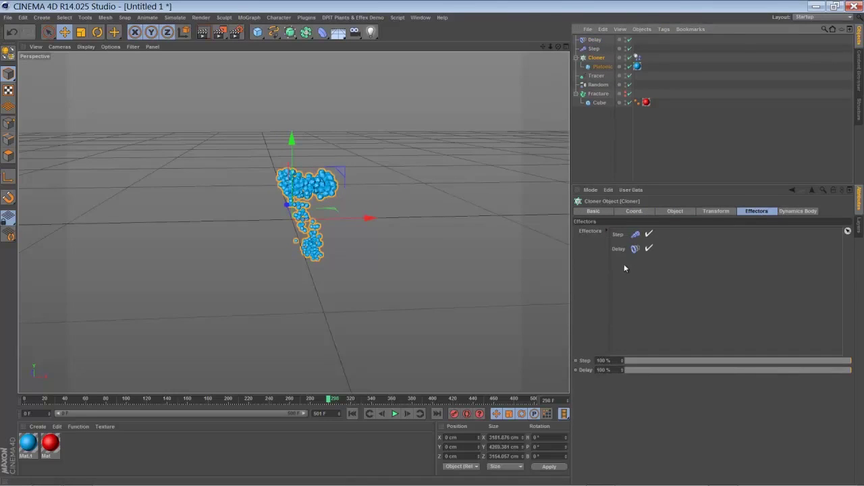
- Set the Delay effector to Spring mode at 64% strength and play the animation
left_click(594, 41)
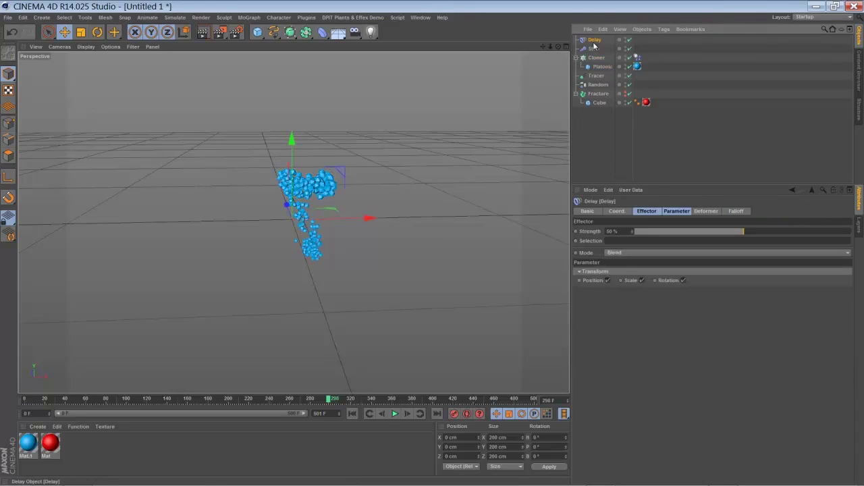
left_click(645, 212)
left_click(640, 253)
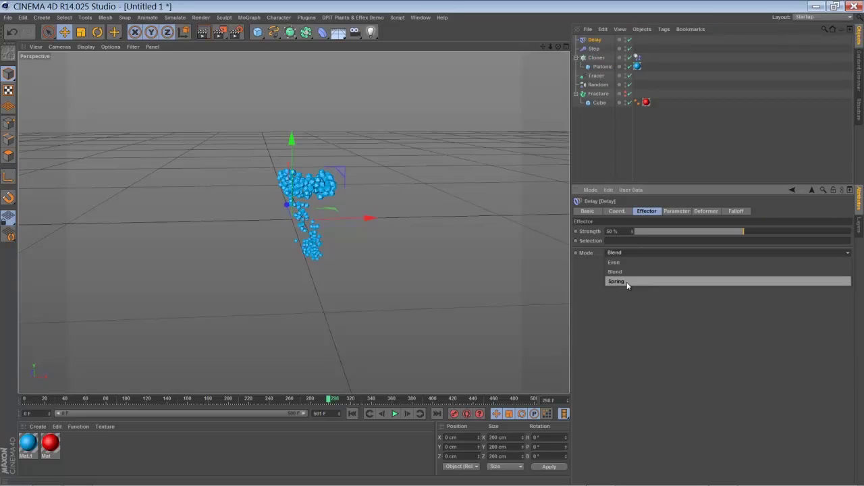
left_click(627, 283)
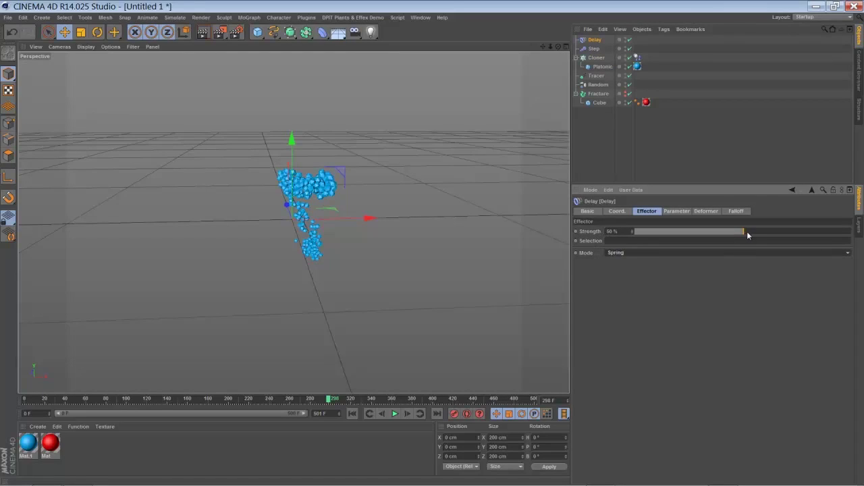
left_click_drag(747, 234, 751, 234)
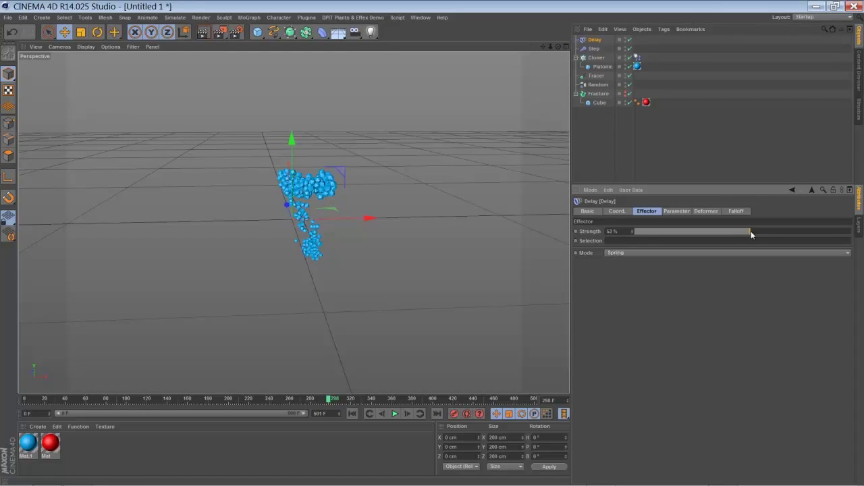
left_click(395, 413)
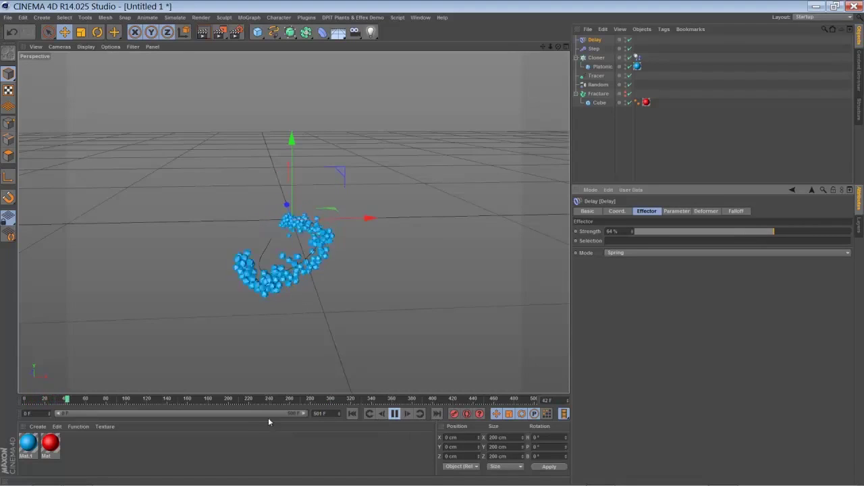